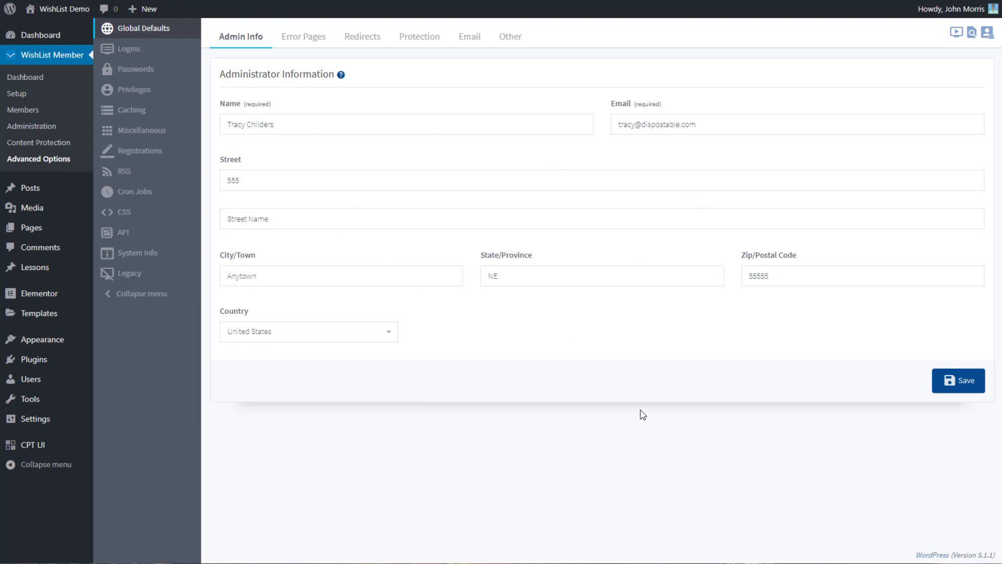
Step: In the error page defaults, enable preventing duplicate shopping cart registrations, view its error message options, and disable it again
click(310, 39)
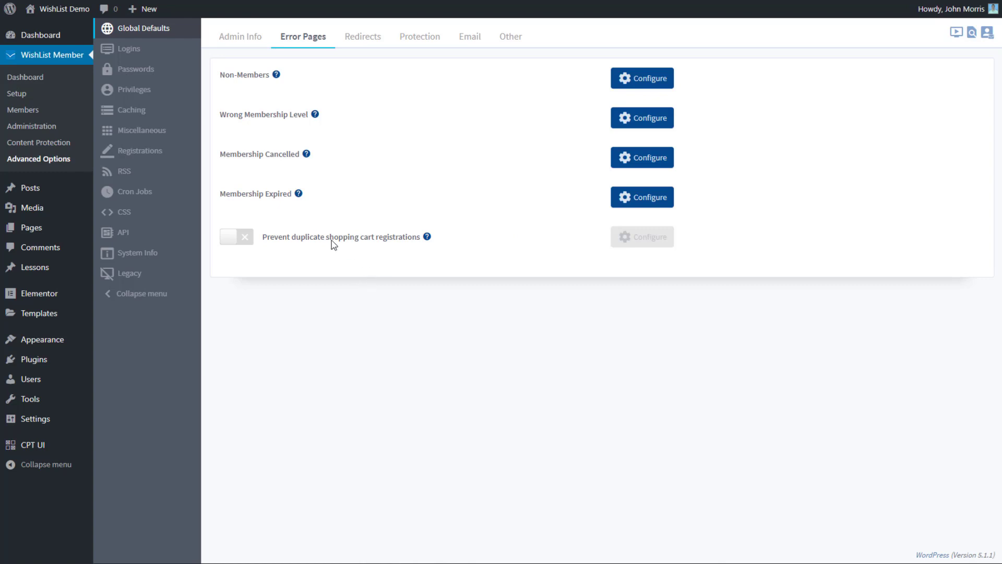
mouse_move(427, 239)
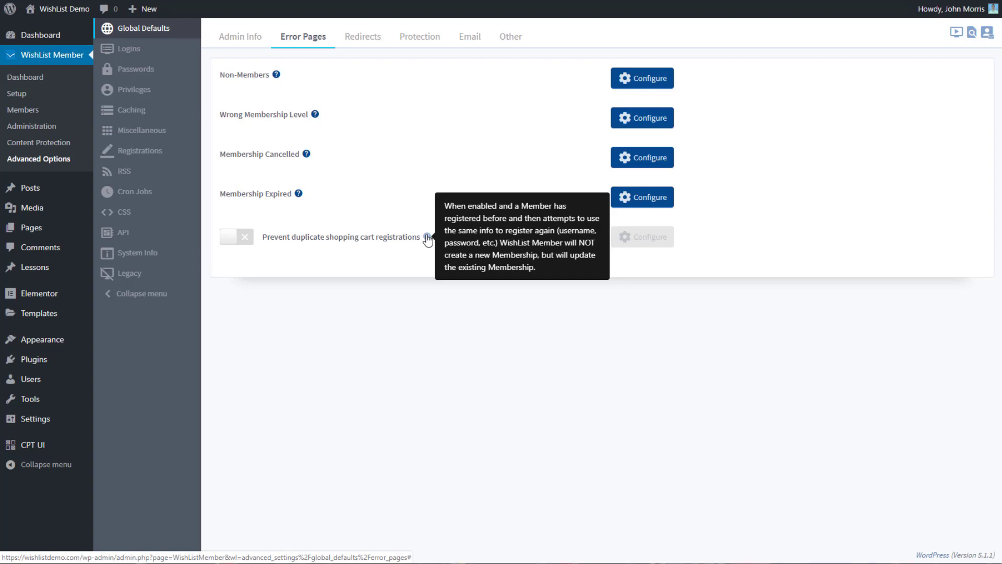
click(232, 238)
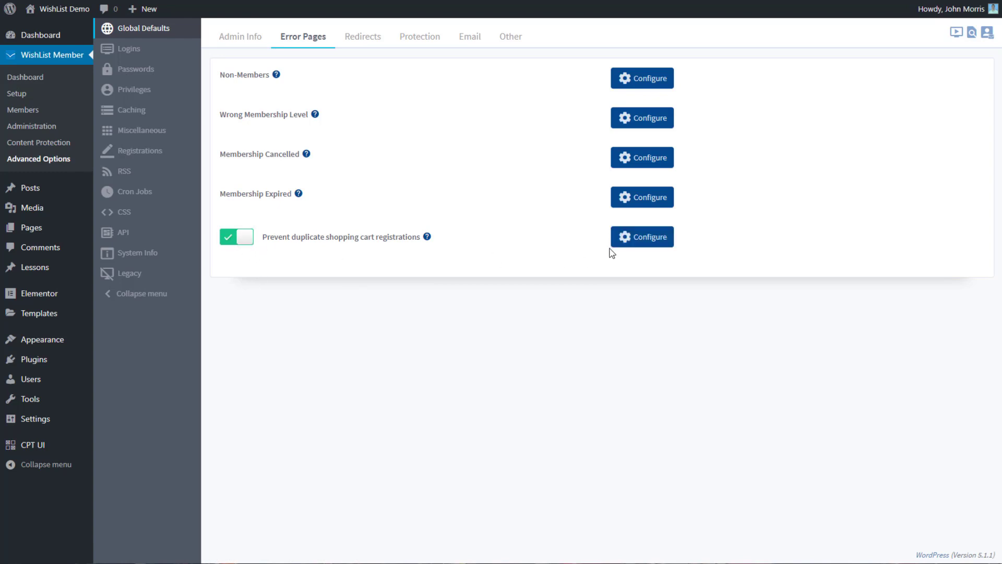
click(644, 237)
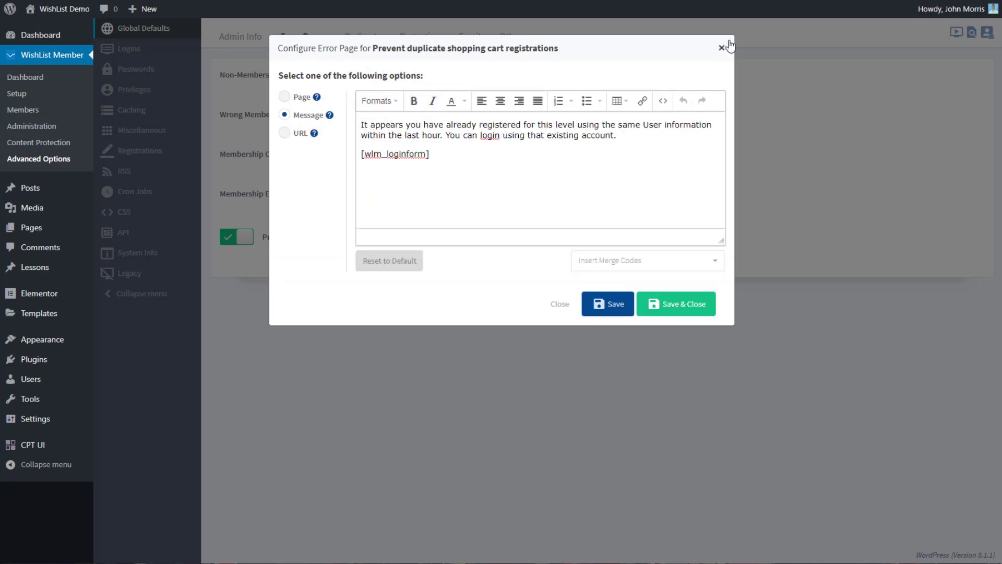
click(721, 48)
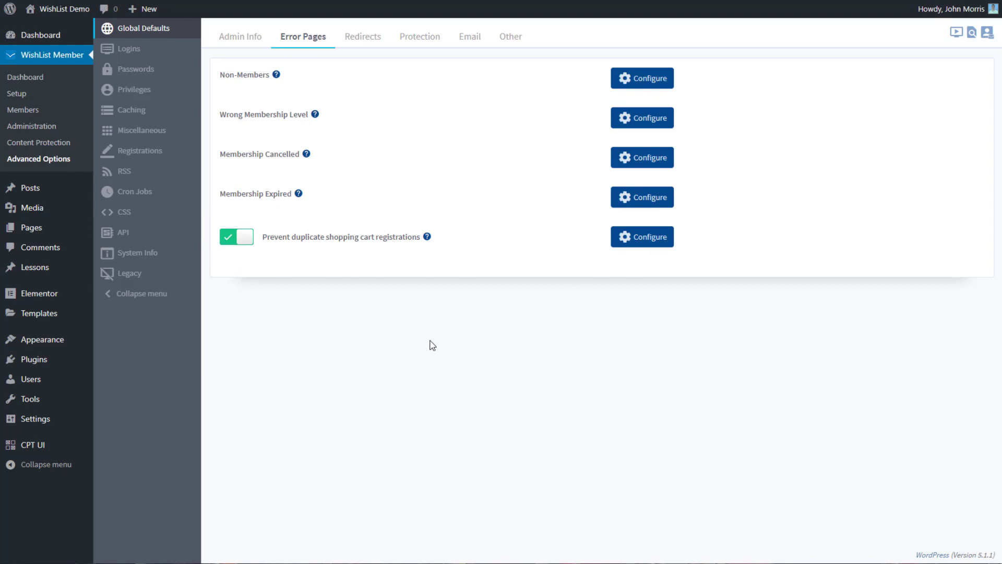
click(249, 245)
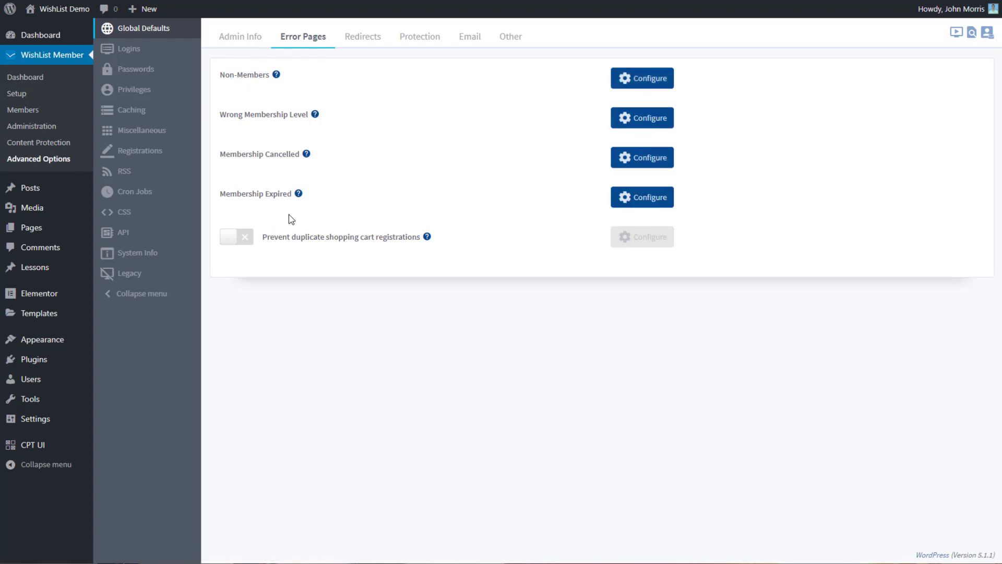
Step: Examine the Page, Message and URL options of the Non-Members error page, including page selection and creation, without saving
click(646, 79)
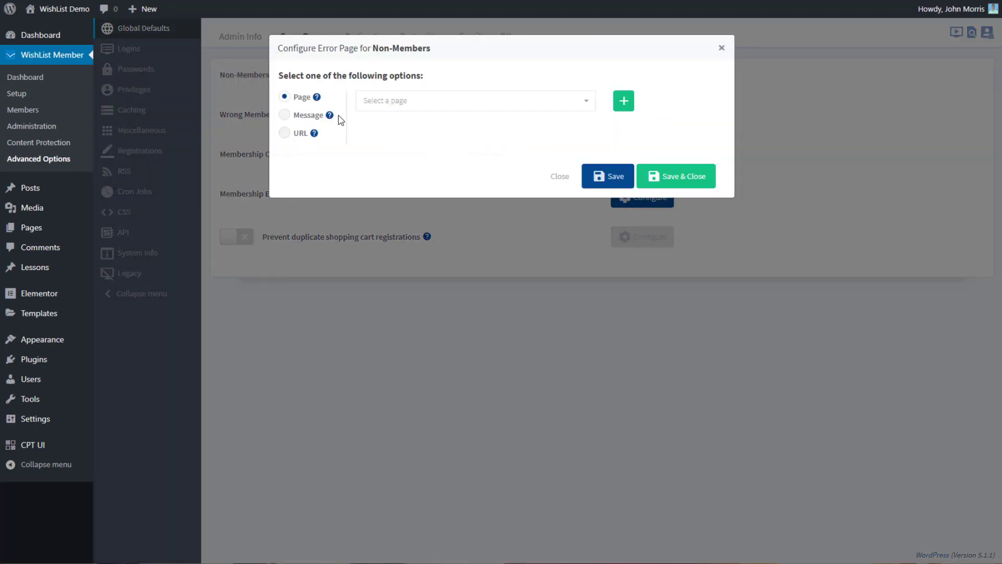
click(490, 106)
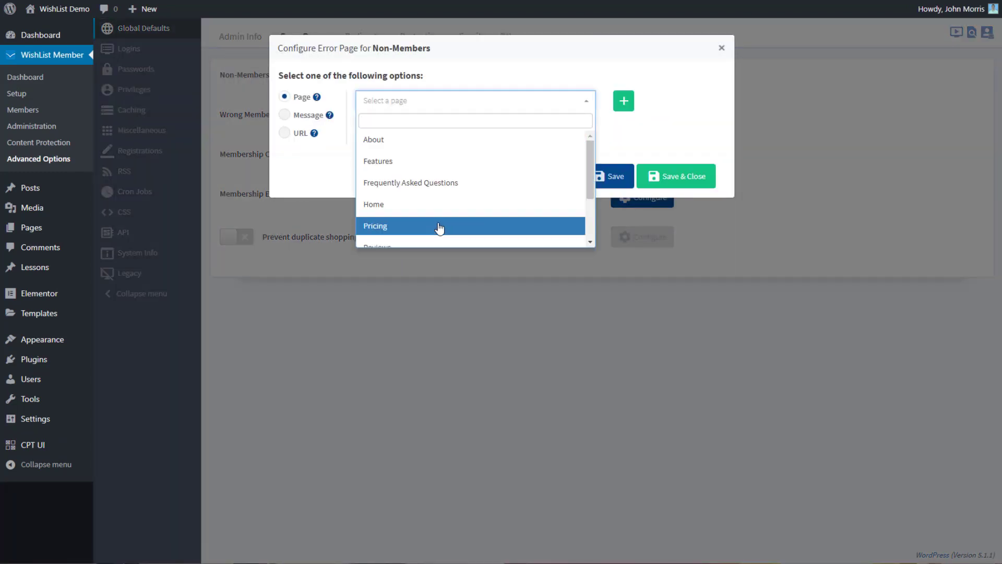
click(499, 84)
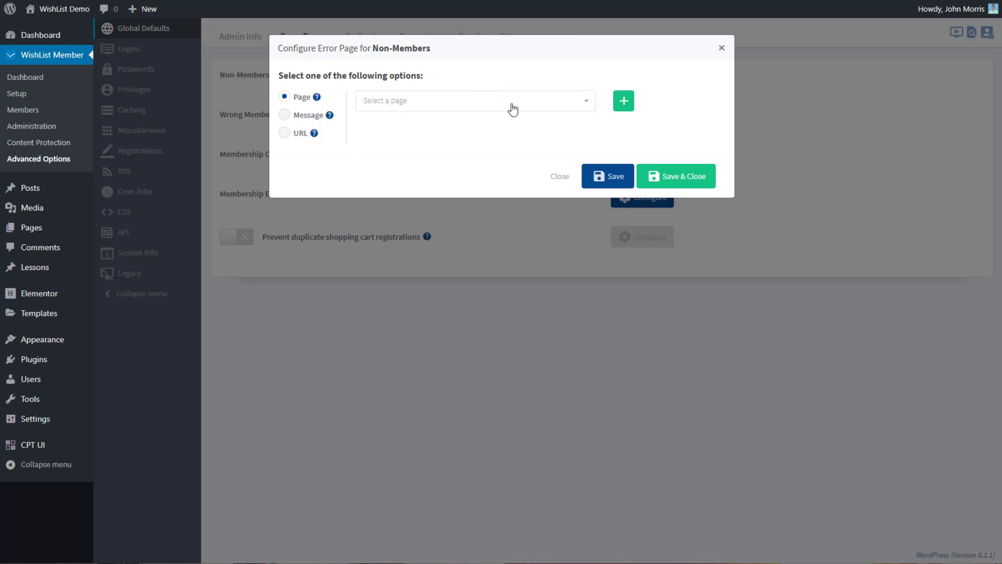
click(625, 102)
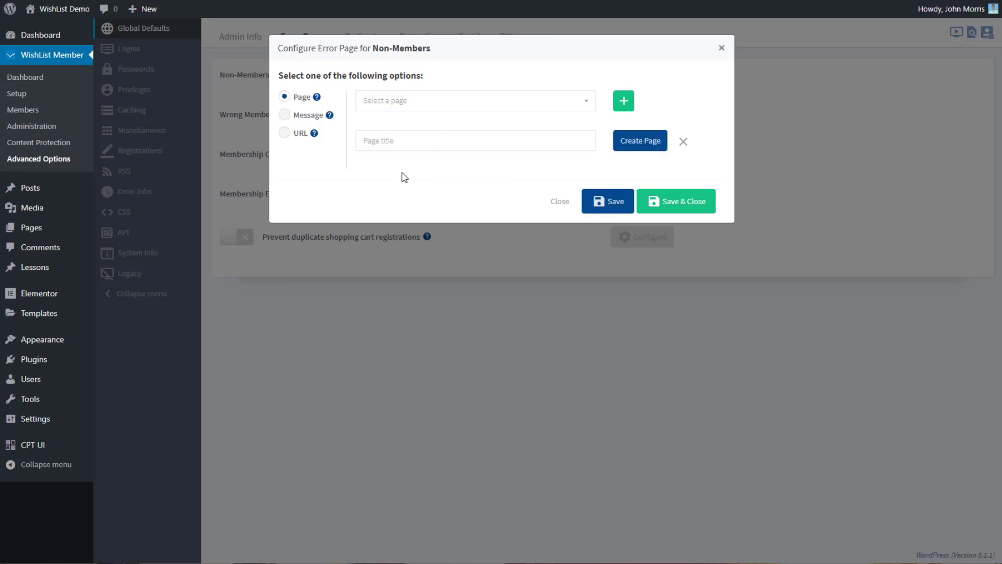
click(684, 149)
click(285, 115)
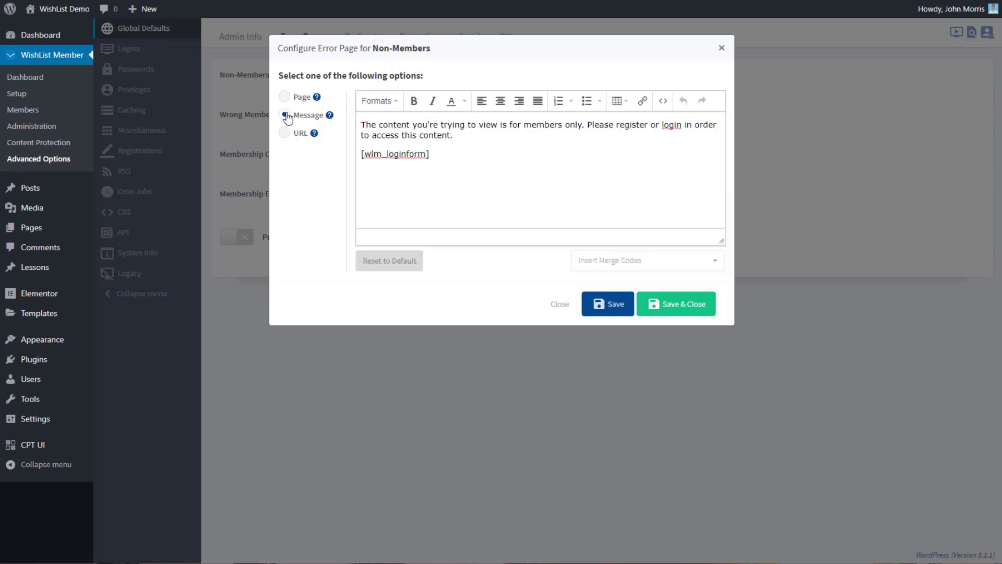
click(454, 156)
click(286, 133)
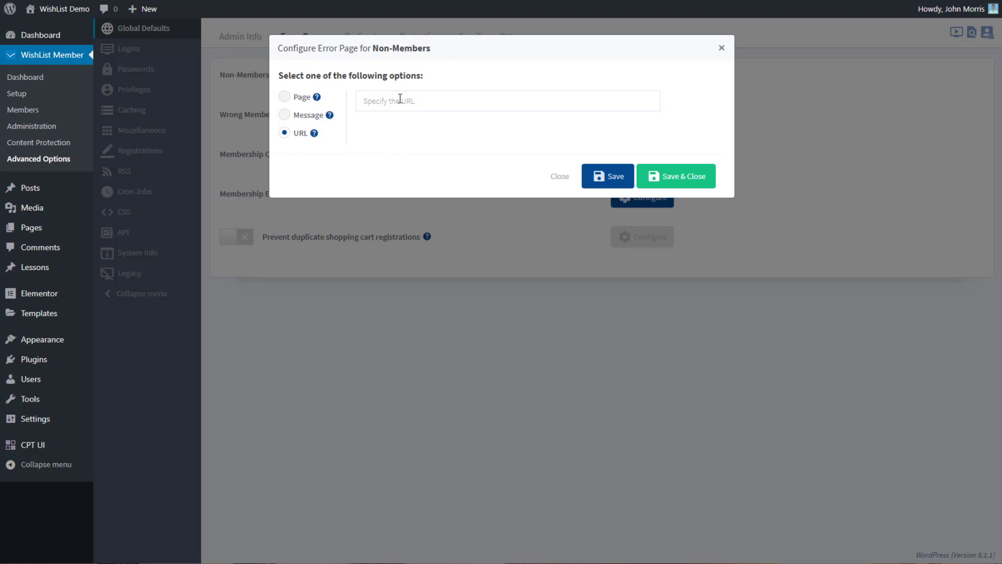
click(722, 49)
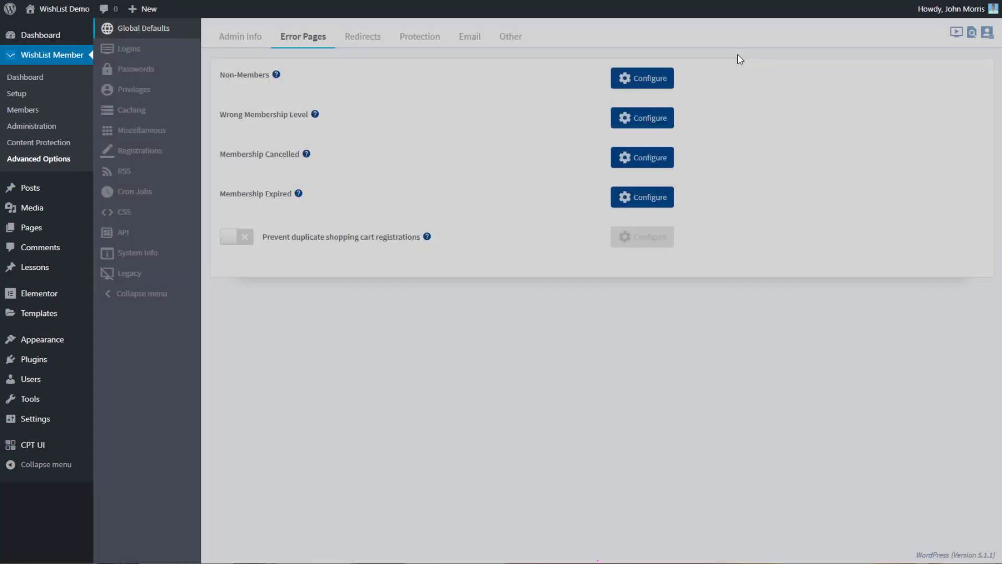
Step: View the error page messages for Wrong Membership Level and Membership Cancelled without changing them
click(662, 118)
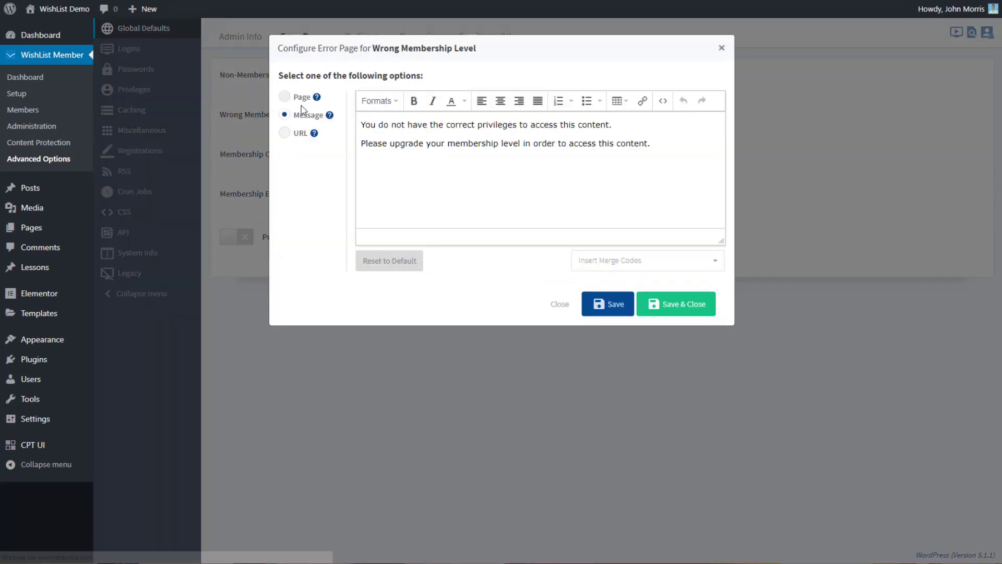
click(797, 174)
click(656, 161)
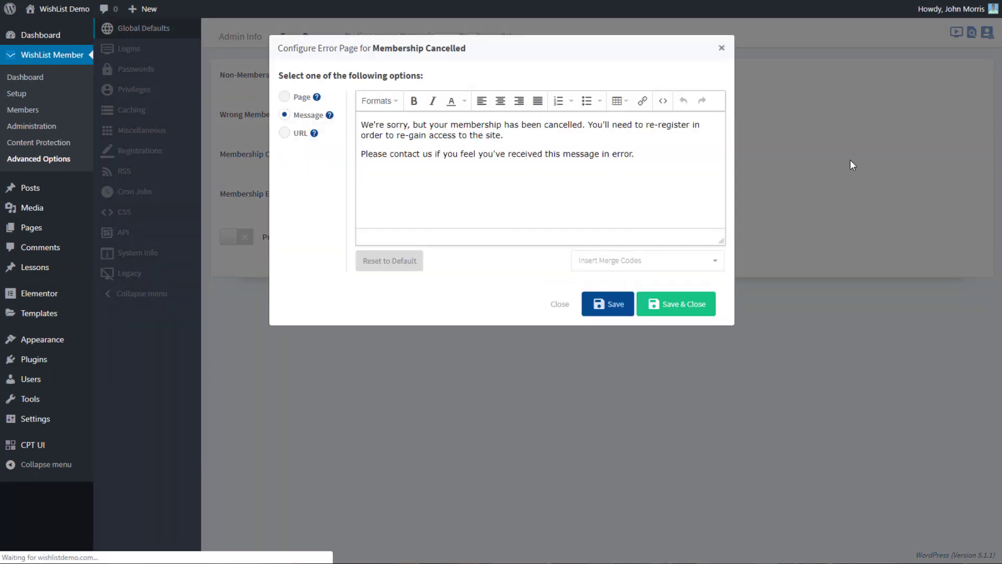
click(851, 159)
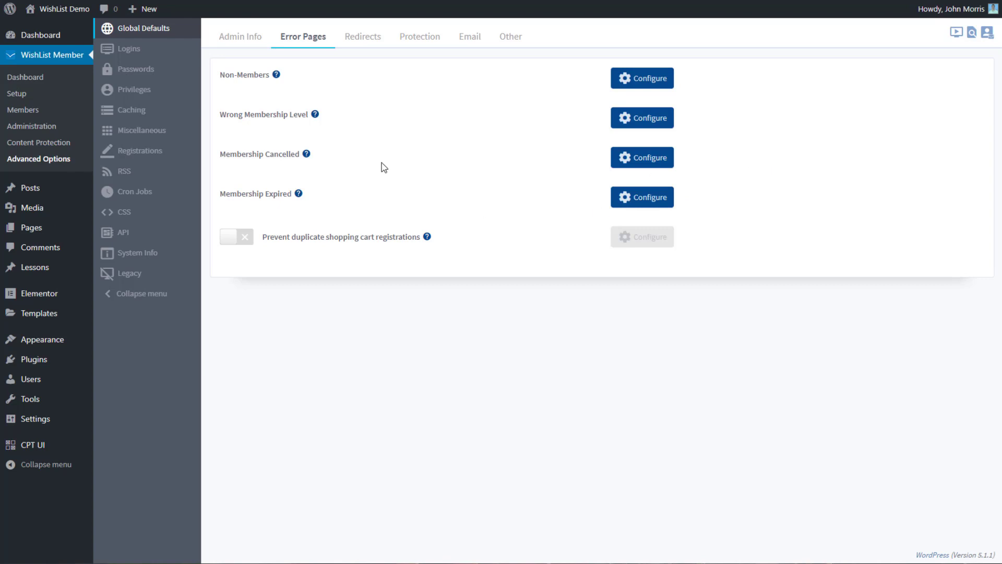
Step: Review the global redirect defaults and read the help for registration, approval, unsubscribe and resubscribe confirmation pages
click(371, 42)
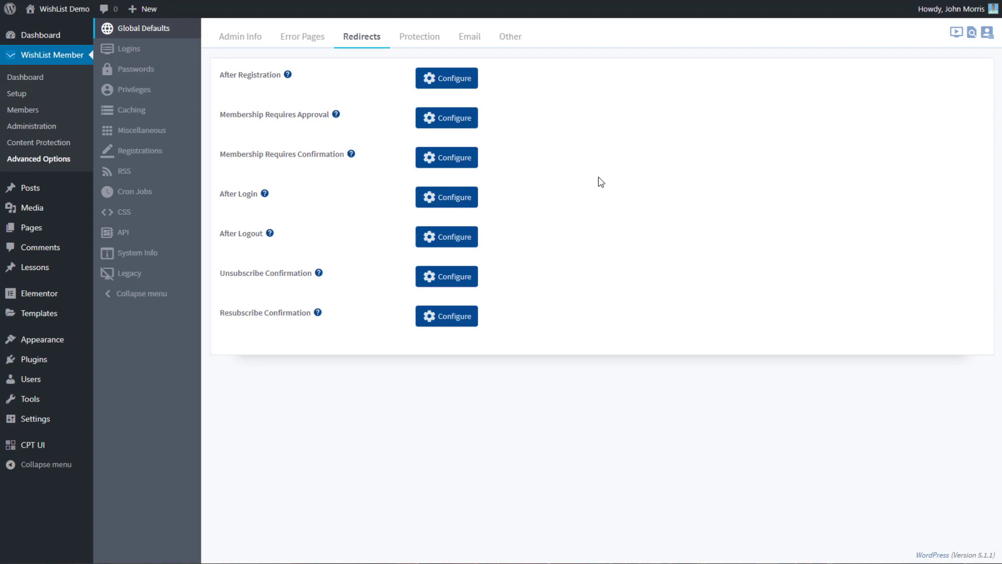
mouse_move(292, 79)
mouse_move(343, 127)
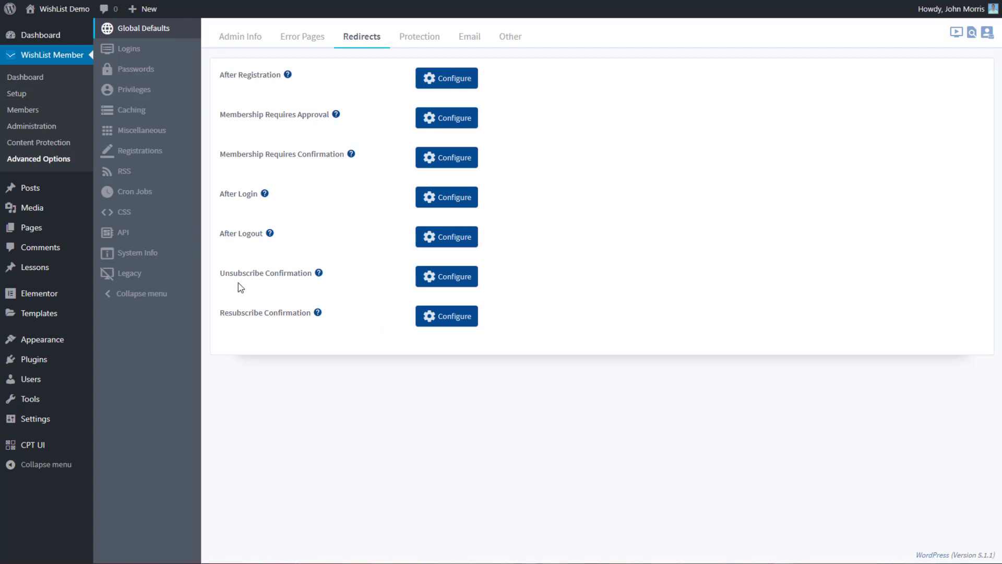
mouse_move(319, 275)
mouse_move(317, 316)
Step: Try inserting the First Name merge code at the end of the After Registration message, and close without saving
click(452, 77)
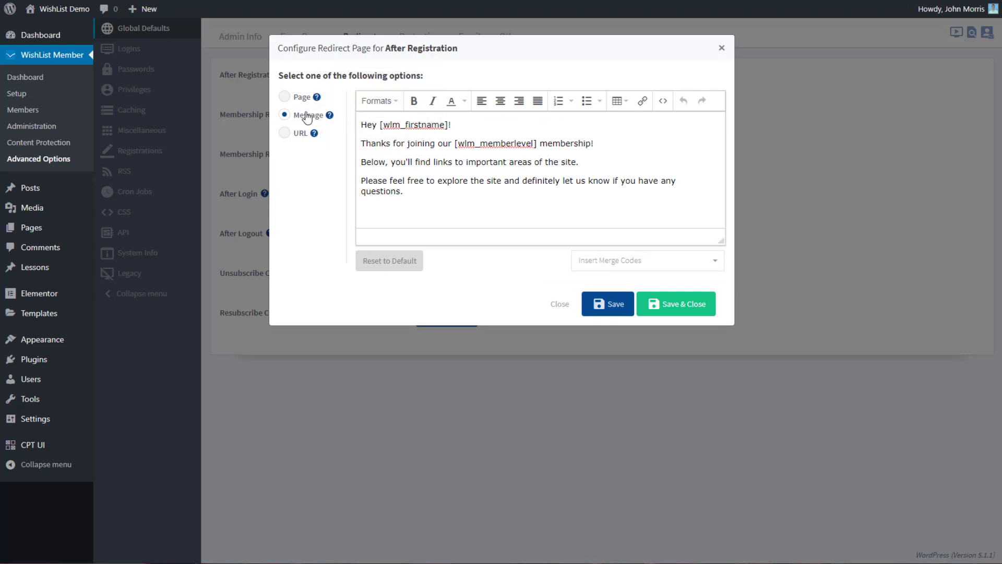
click(420, 191)
click(617, 264)
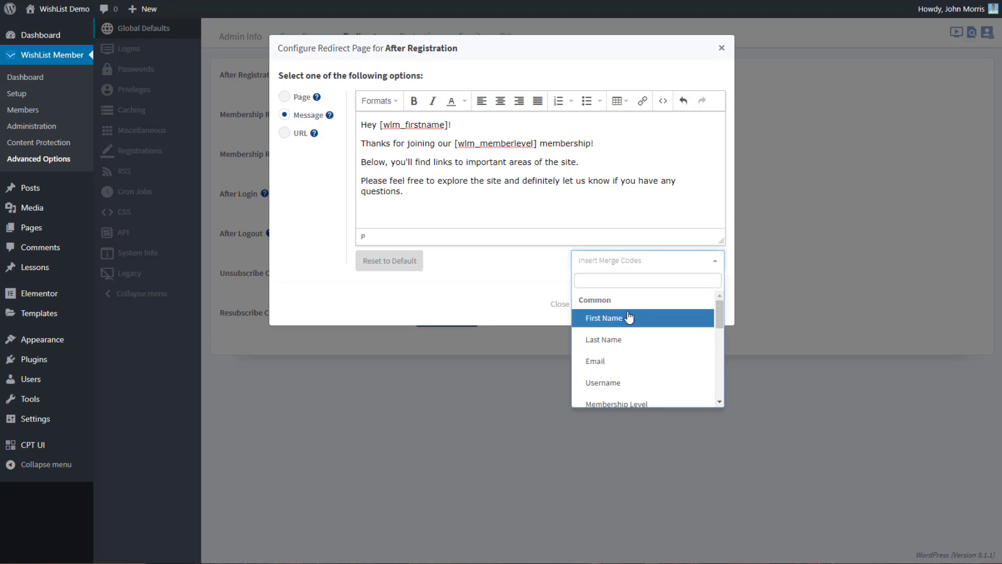
scroll(627, 344, down, 2)
scroll(631, 396, down, 2)
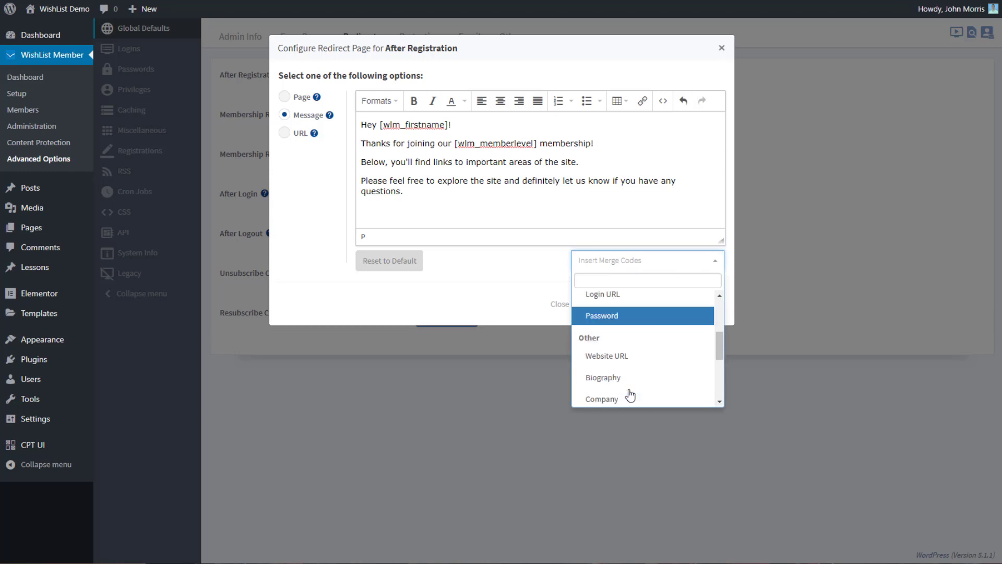
scroll(605, 335, up, 5)
click(606, 319)
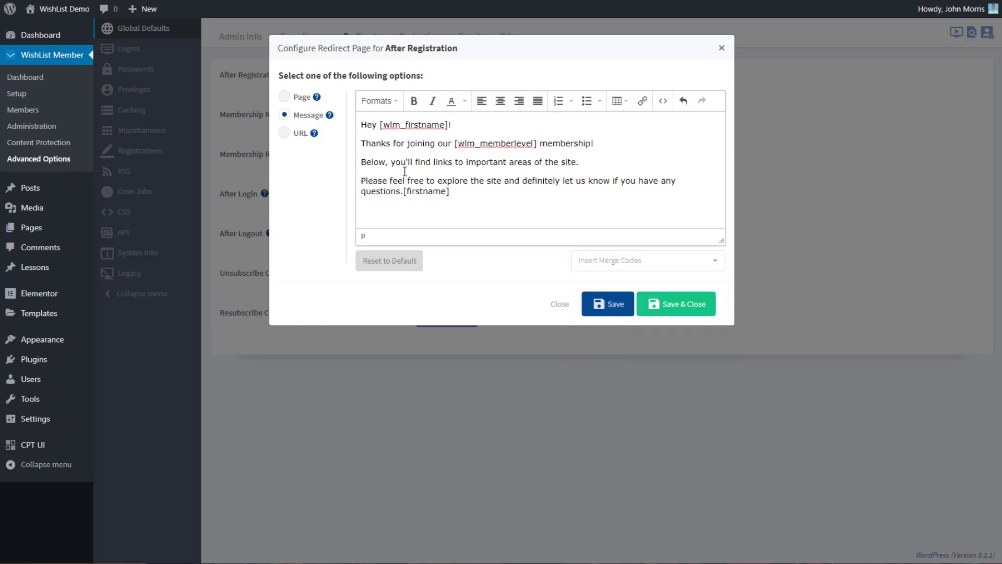
drag(407, 192, 470, 195)
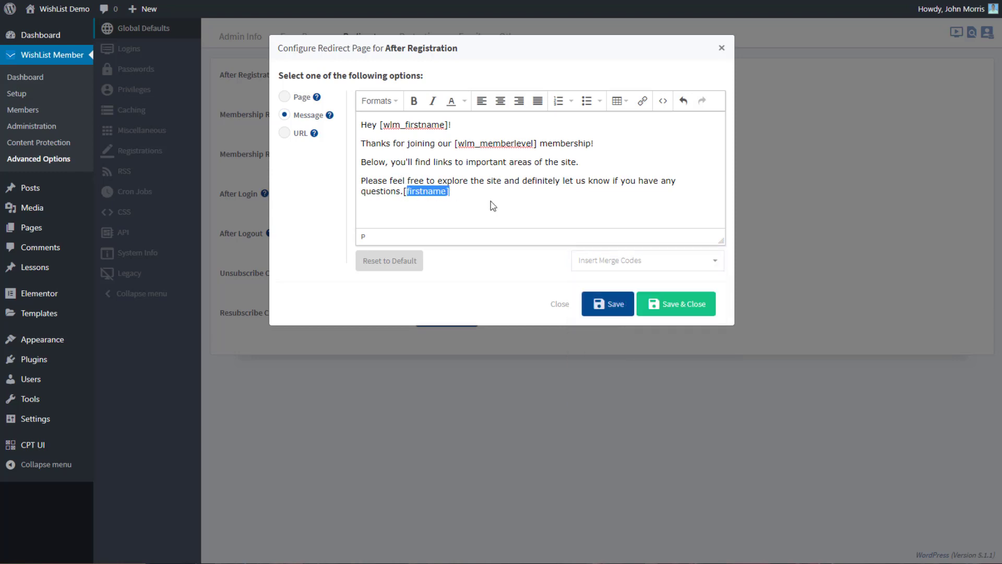
click(494, 204)
click(722, 48)
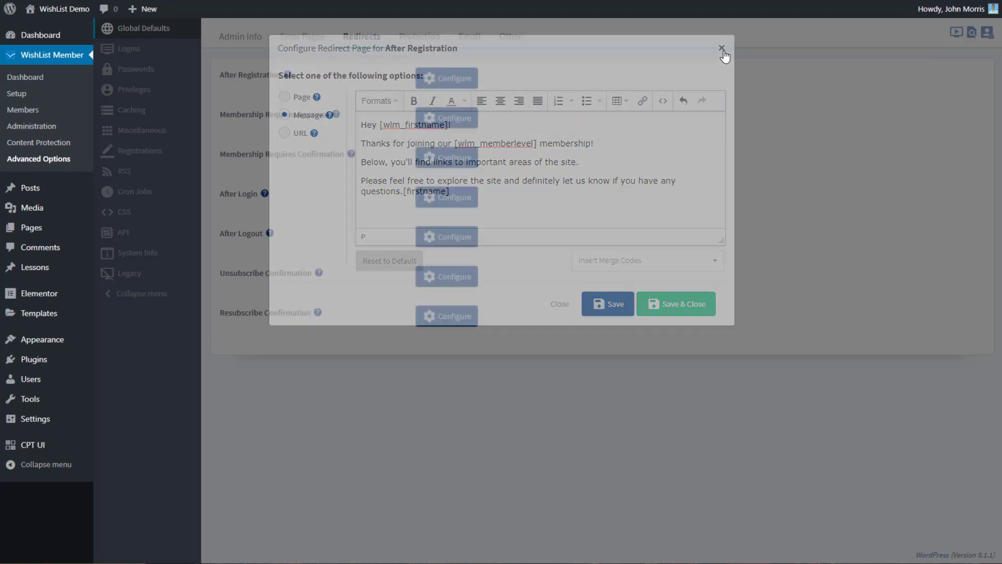
Step: Examine the content protection defaults and their help, briefly enabling automatic "more" tag insertion to view its word-count setting
click(418, 41)
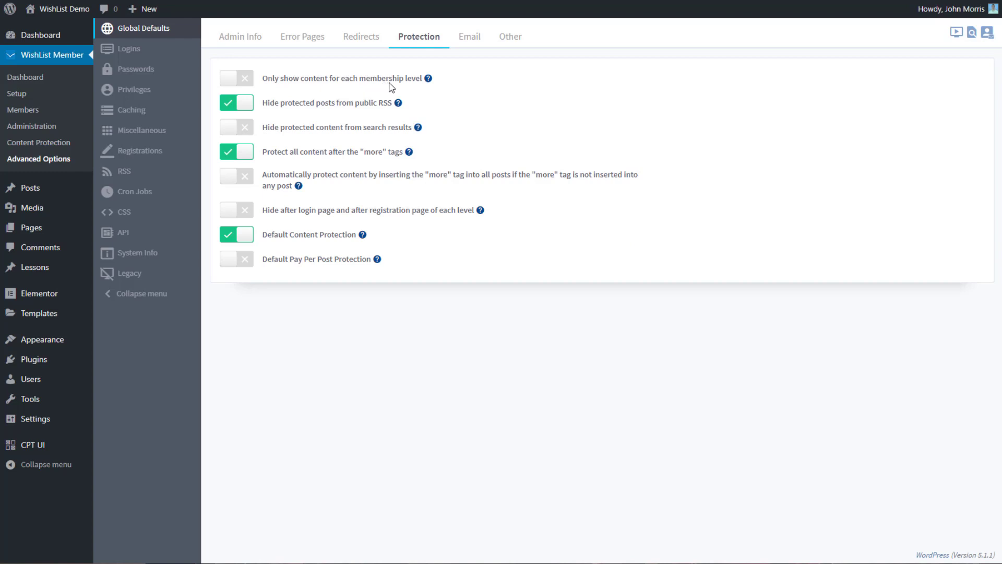
mouse_move(427, 81)
mouse_move(415, 130)
mouse_move(411, 155)
click(238, 177)
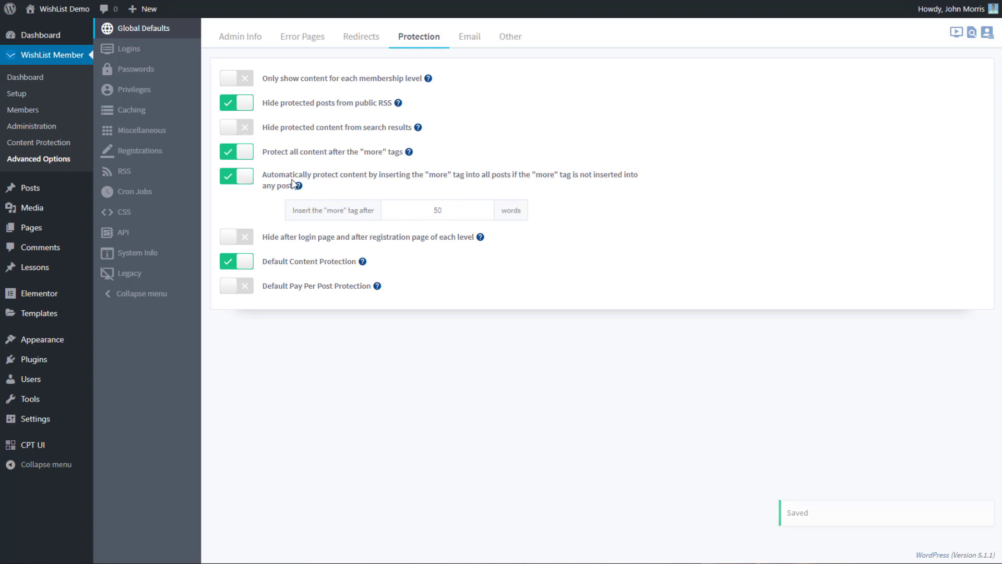
click(245, 180)
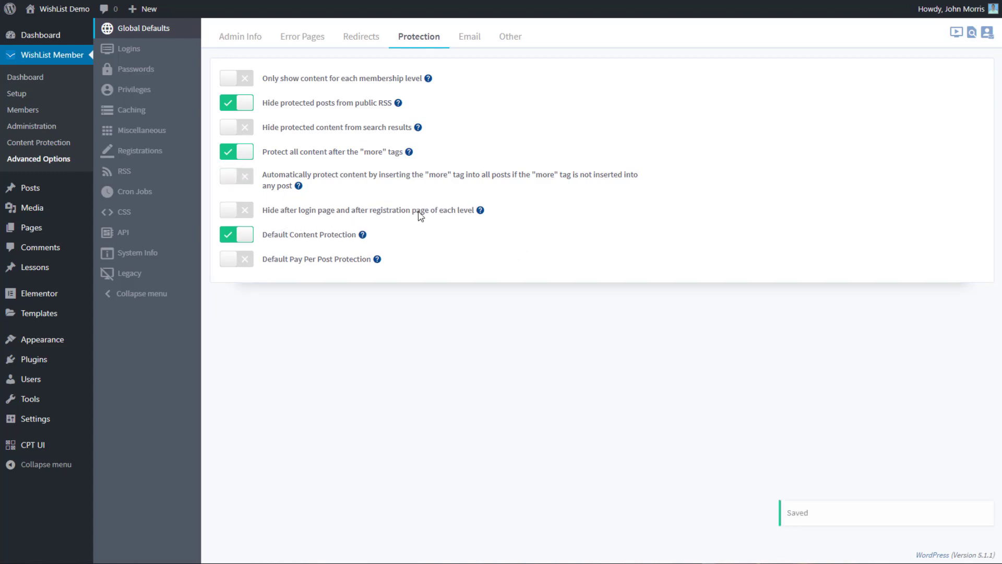
mouse_move(480, 212)
mouse_move(371, 263)
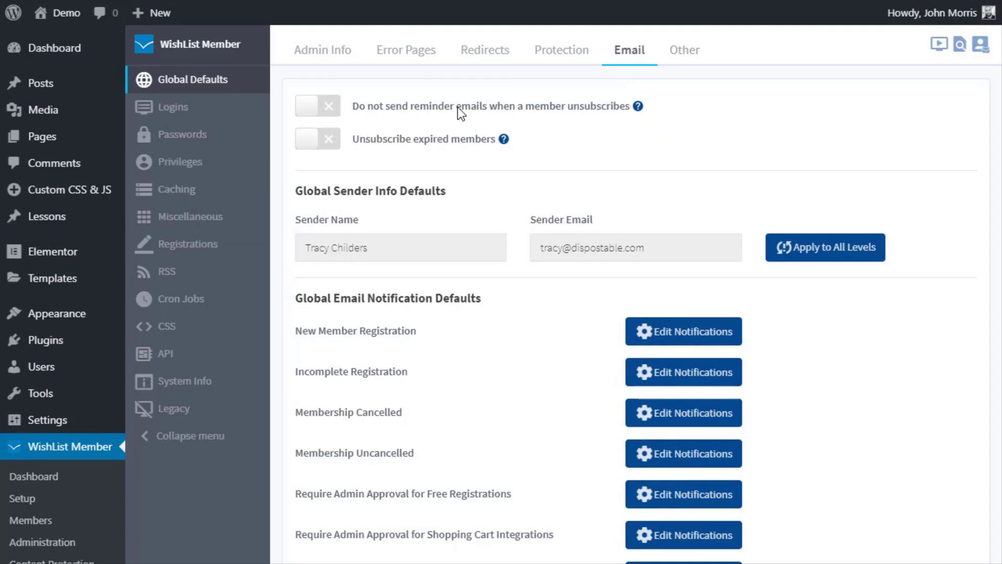
Step: Review the global email defaults, reading the help on unsubscribe options and examining the Global Sender Info Defaults section
mouse_move(638, 106)
mouse_move(501, 149)
scroll(519, 311, down, 2)
scroll(519, 313, up, 2)
drag(297, 193, 485, 193)
click(483, 193)
Step: Open the administrator information in a new browser tab and examine the name and email fields that supply the sender defaults
right_click(328, 62)
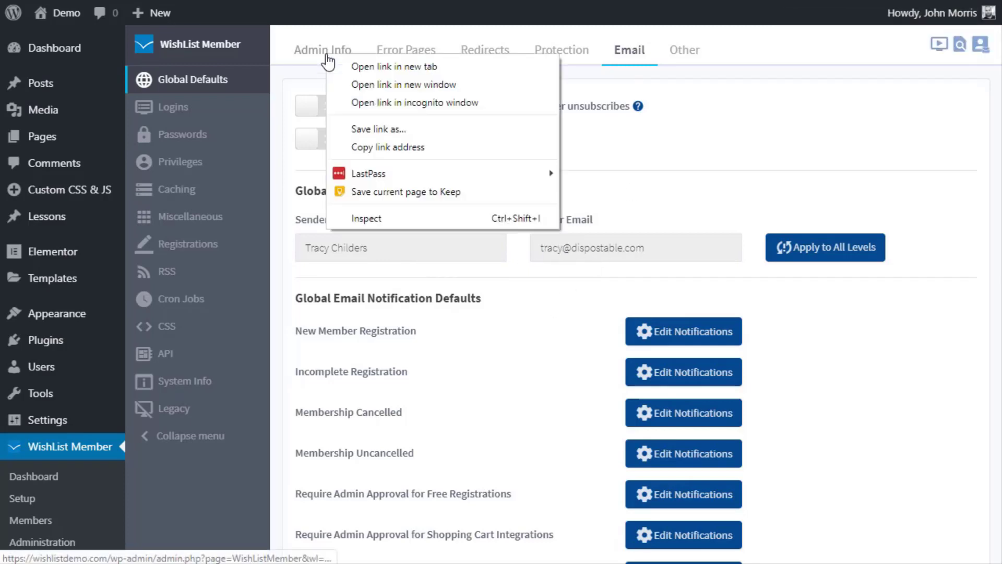
click(353, 65)
key(ctrl+Tab)
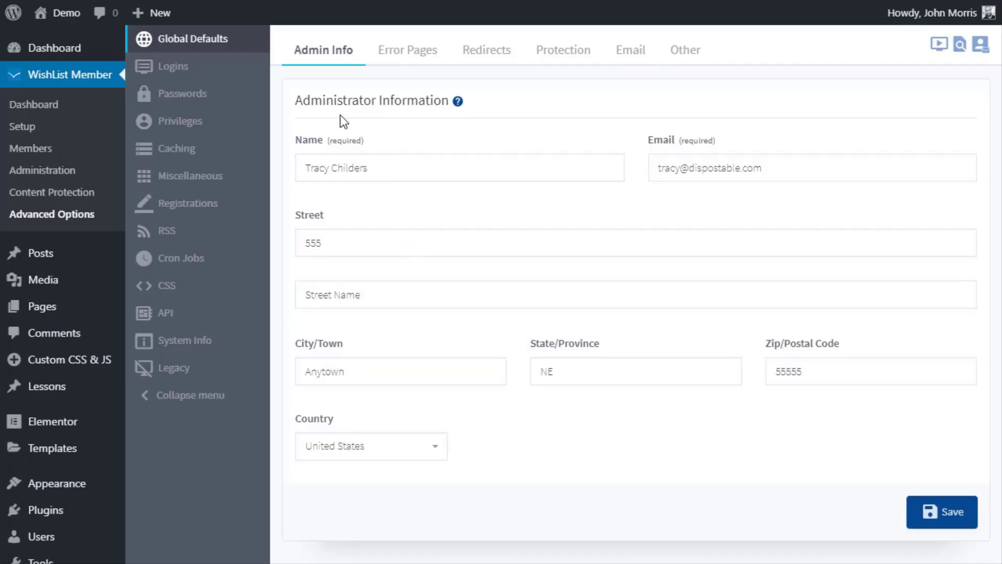
click(383, 166)
click(760, 168)
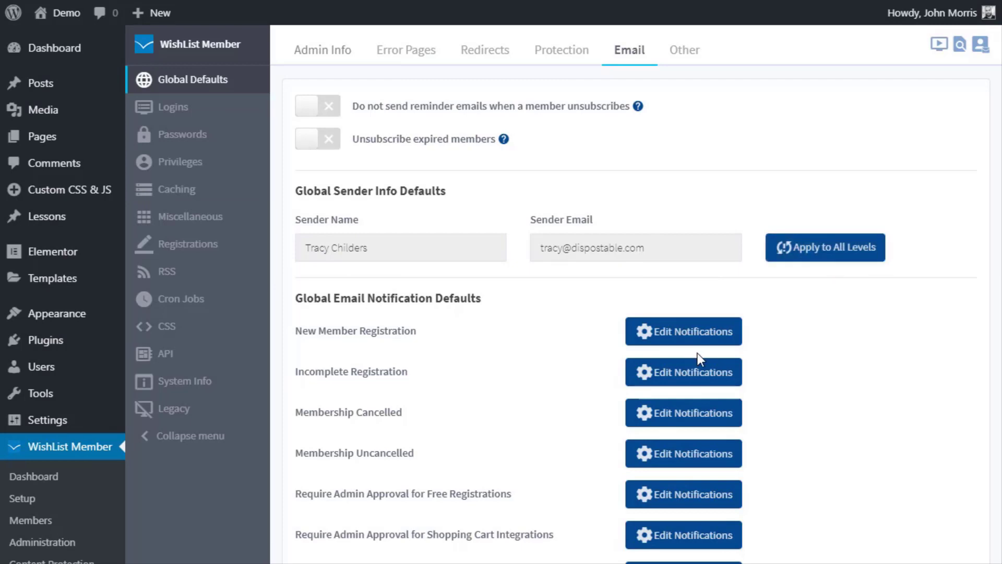
Step: Open the membership level setup in a new browser tab and view the Platinum level's email notification settings
right_click(32, 499)
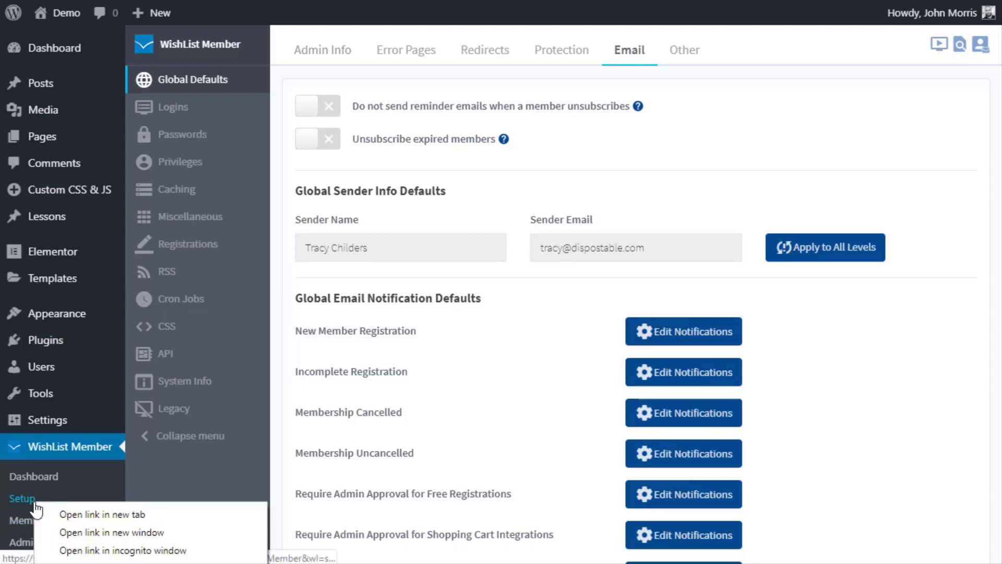
click(65, 515)
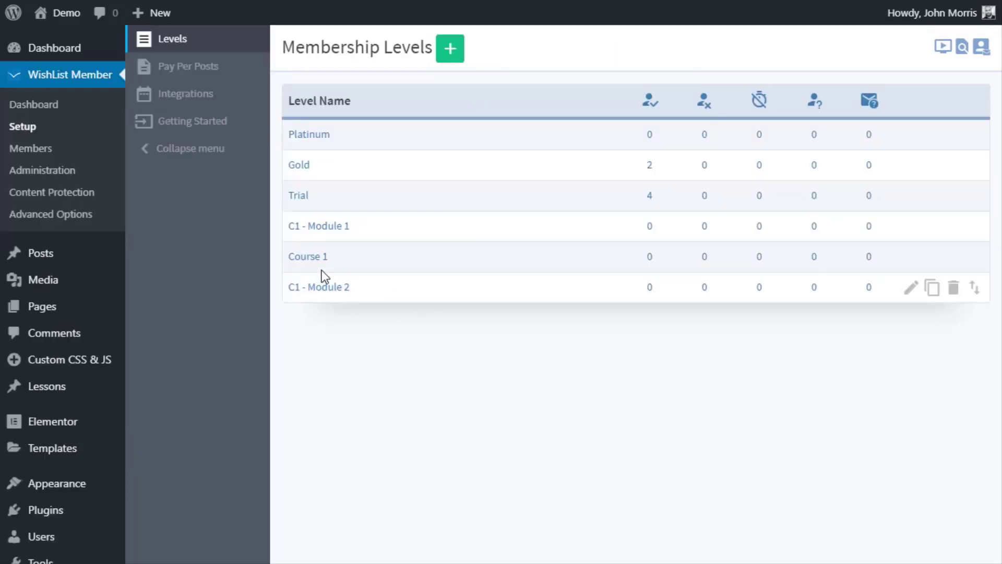
click(308, 140)
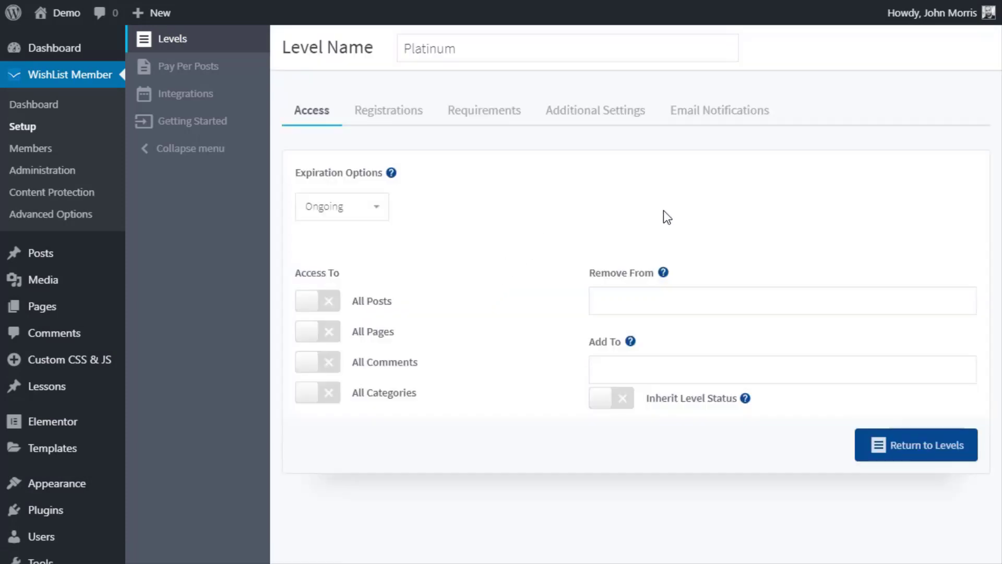
click(740, 112)
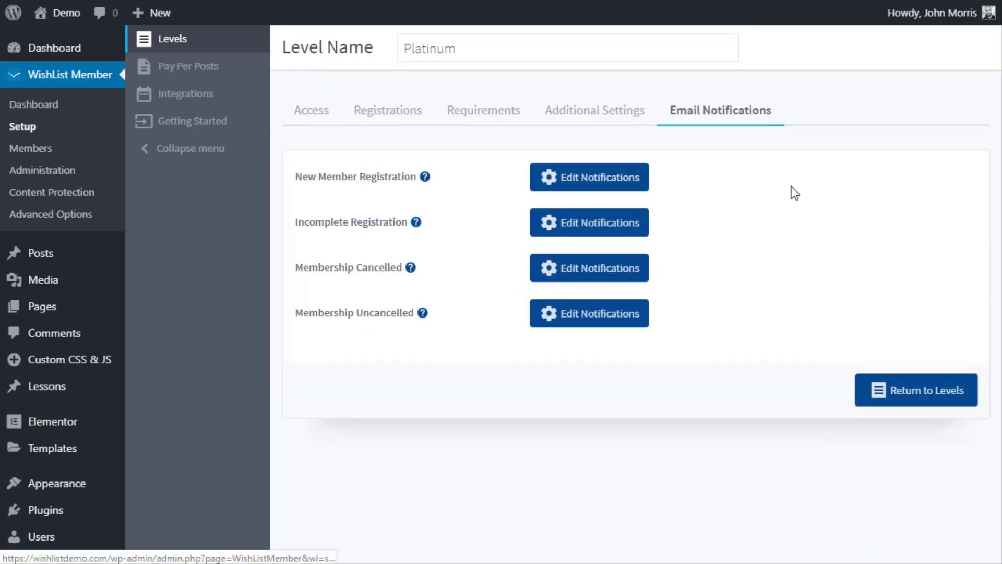
Step: Open the Platinum level's new member registration notifications and replace the last name in the user notification's sender name
click(577, 182)
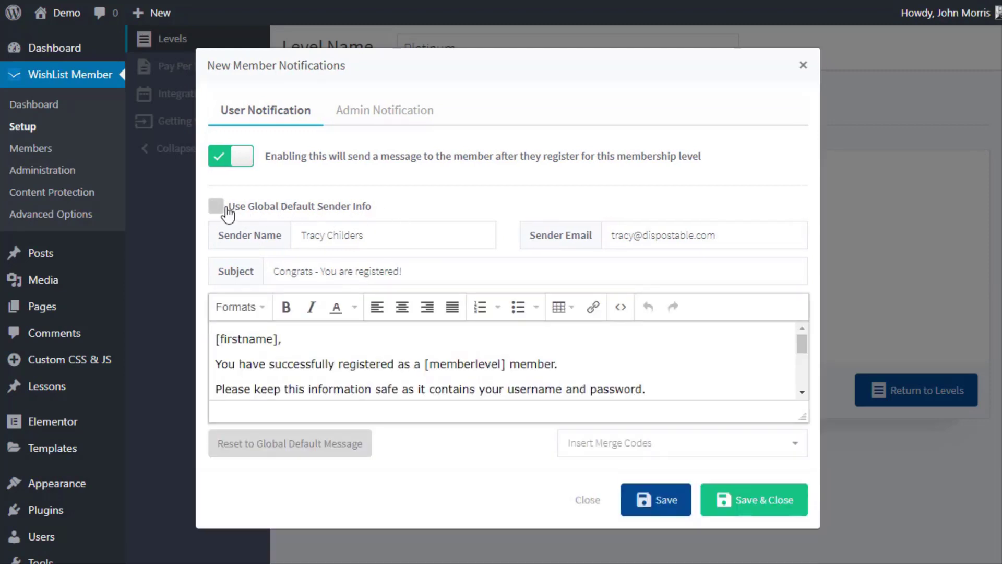
click(383, 231)
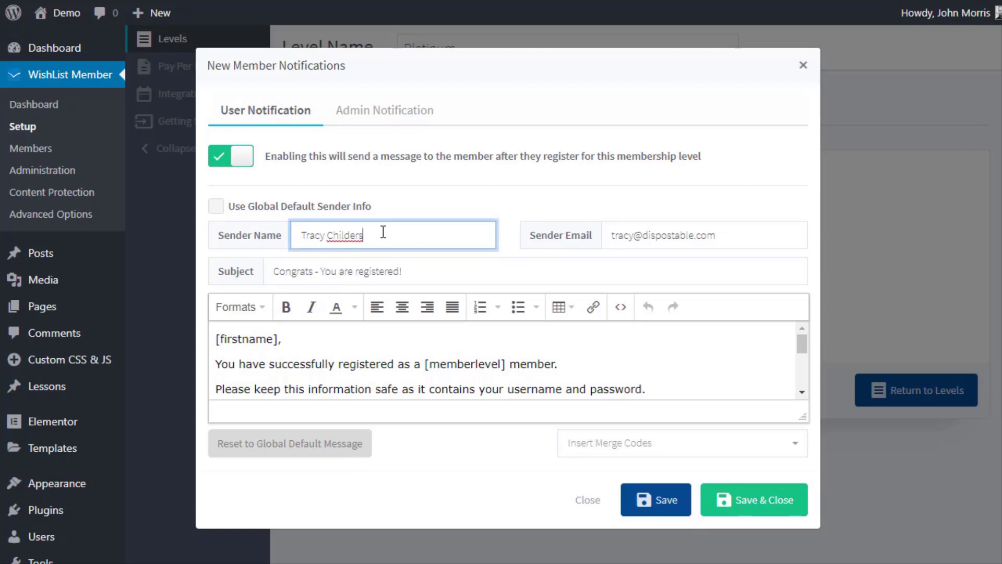
key(BackSpace)
key(BackSpace)
key(BackSpace)
key(BackSpace)
key(BackSpace)
key(BackSpace)
key(BackSpace)
key(BackSpace)
text(Morris)
Step: Toggle Use Global Default Sender Info on and off to compare the sender details, and close the notification
click(216, 206)
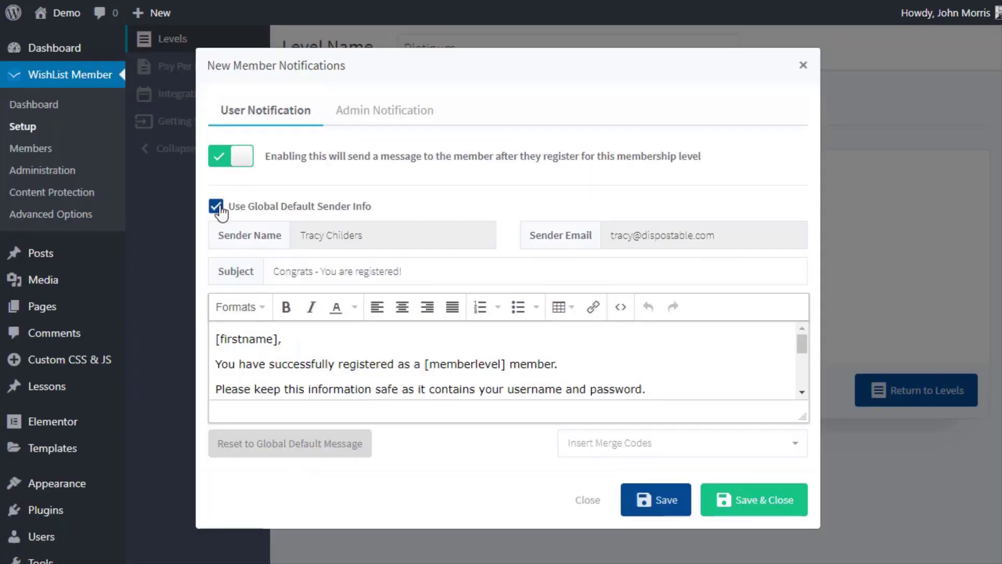
click(215, 206)
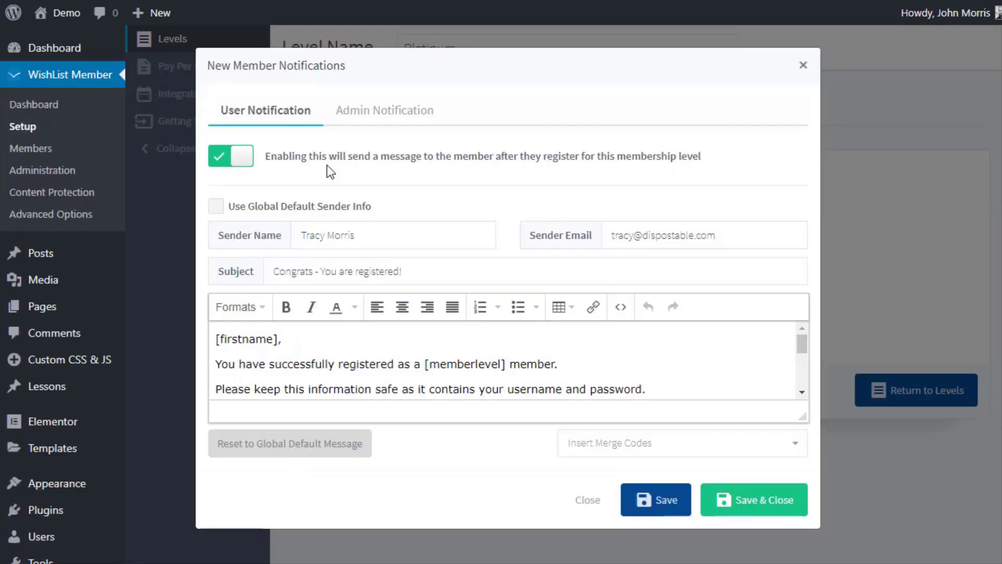
click(803, 66)
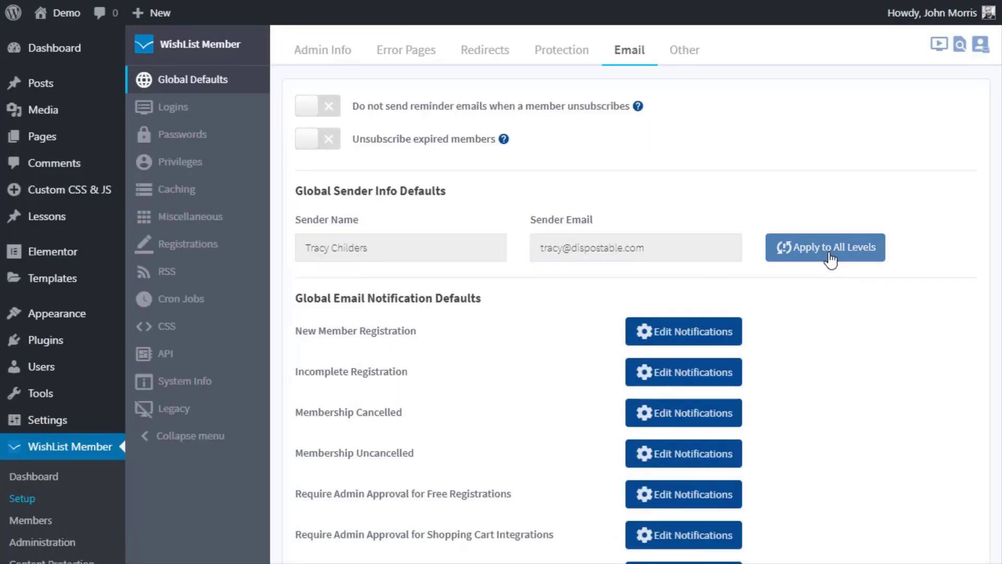
Step: Apply the Global Sender Info Defaults to all membership levels, confirm it, and return to the Platinum level's email notifications
click(783, 247)
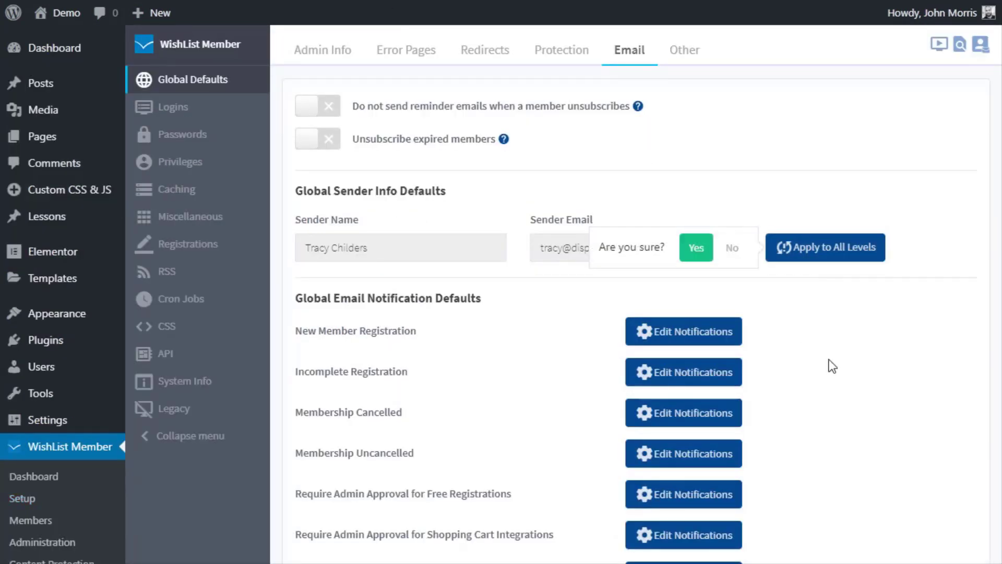
click(702, 255)
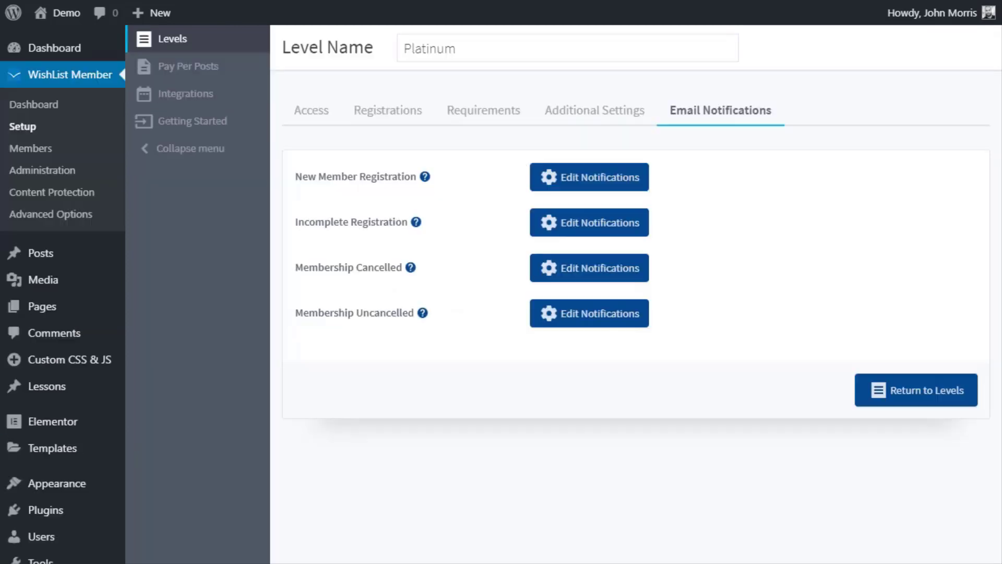
click(539, 224)
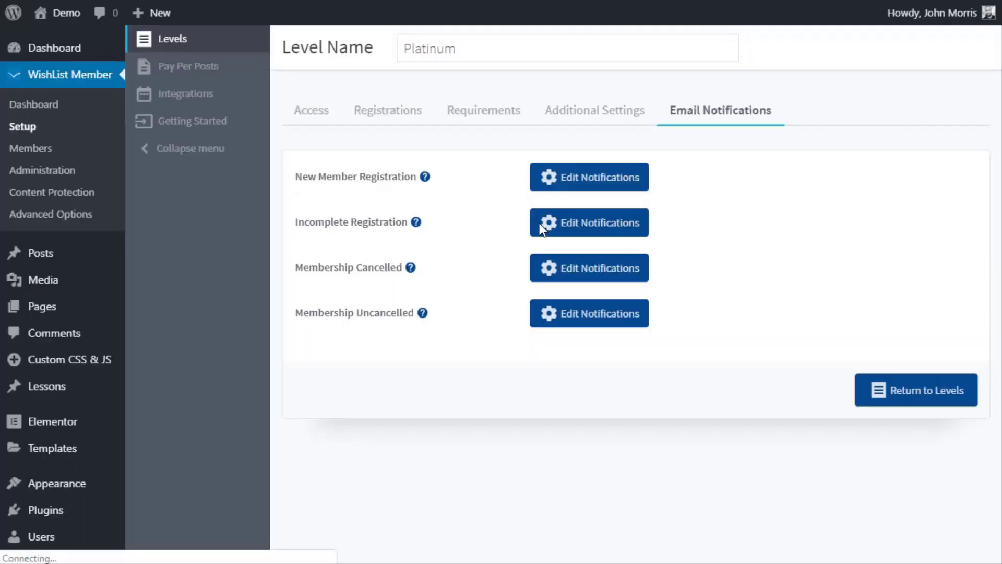
Step: Reopen the Platinum level's new member notifications, check the user and admin messages, and turn off Use Global Default Sender Info
click(583, 178)
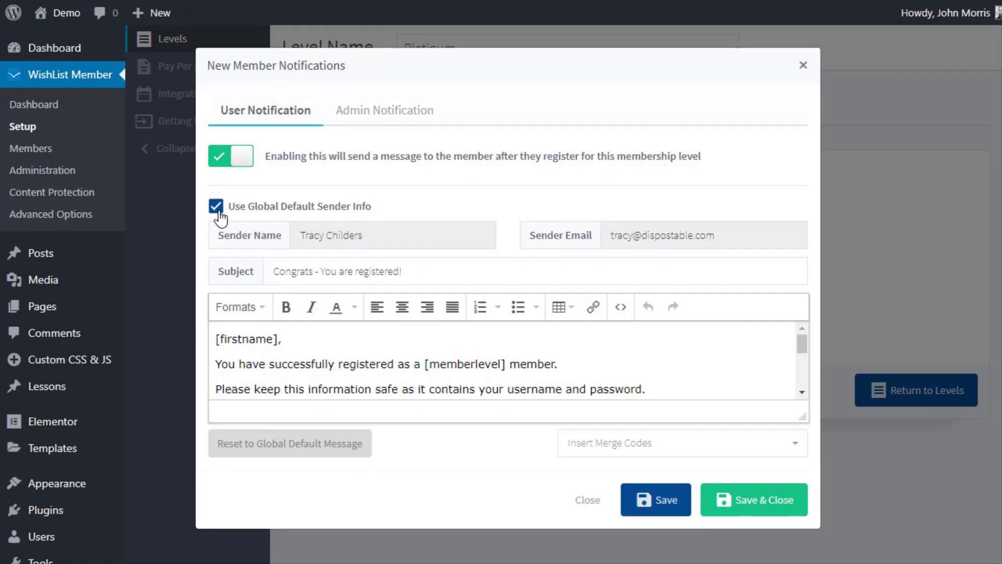
click(369, 111)
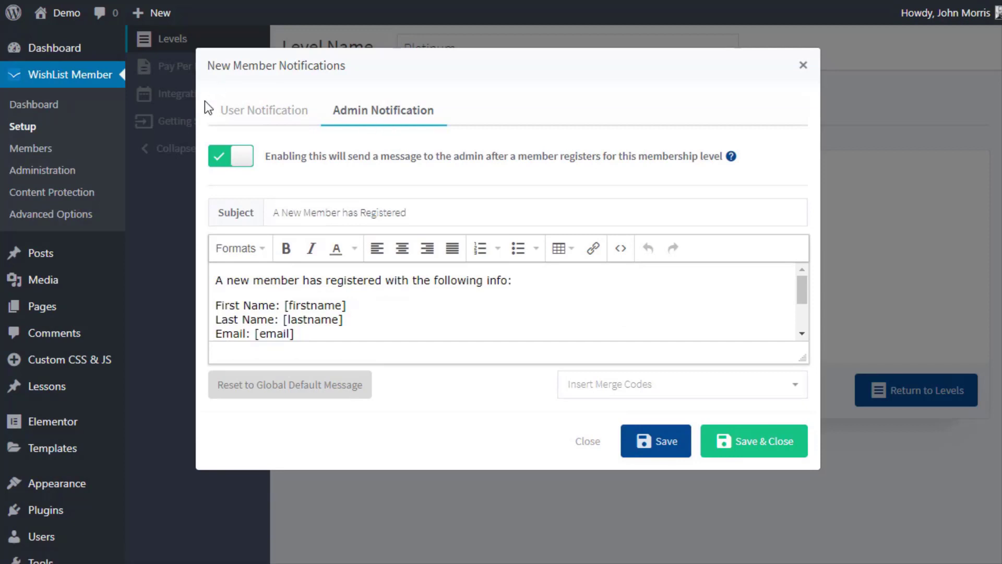
click(233, 109)
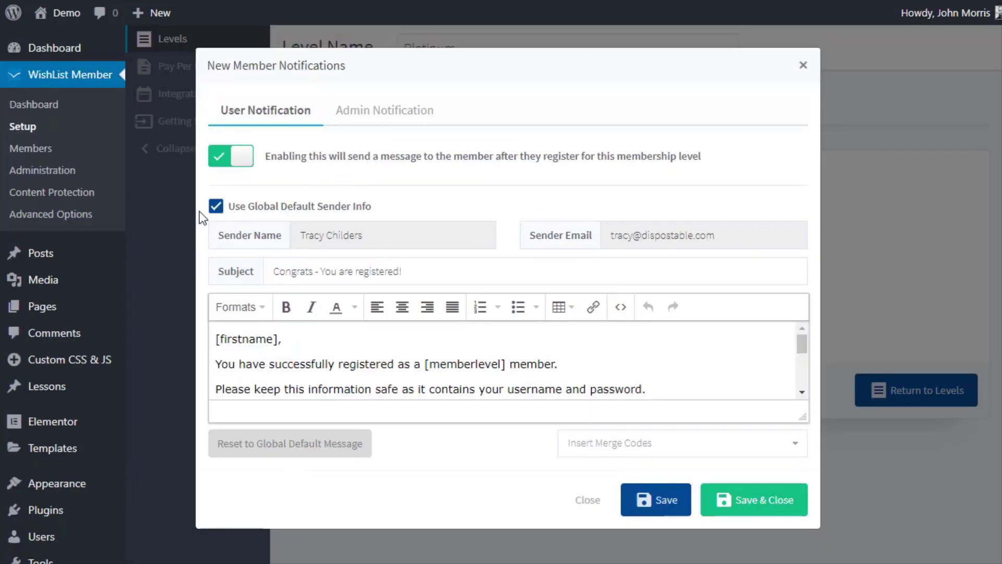
click(215, 206)
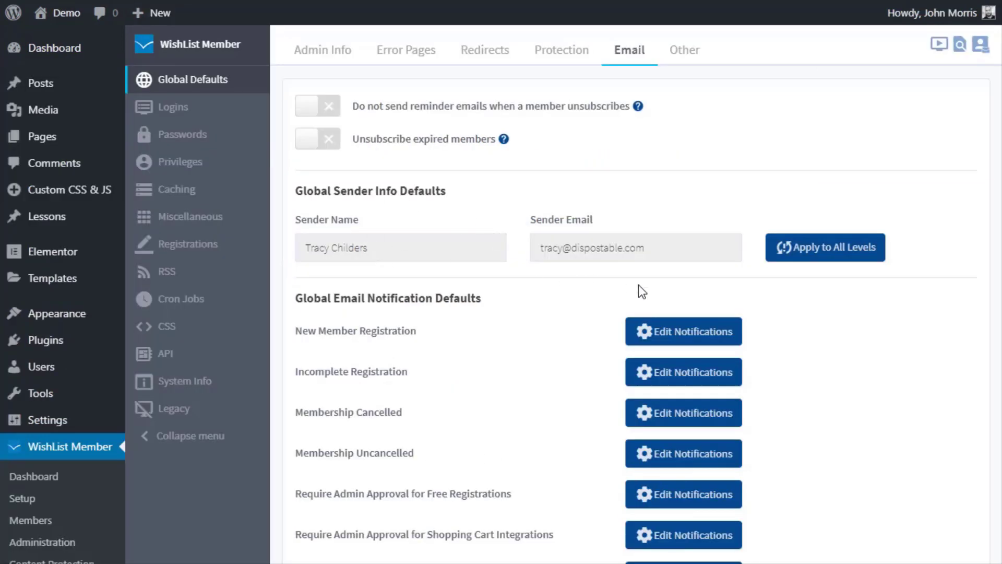
Step: Enlarge the Platinum new member message editor and examine its body text and the option to reset to the global default message
scroll(804, 304, down, 2)
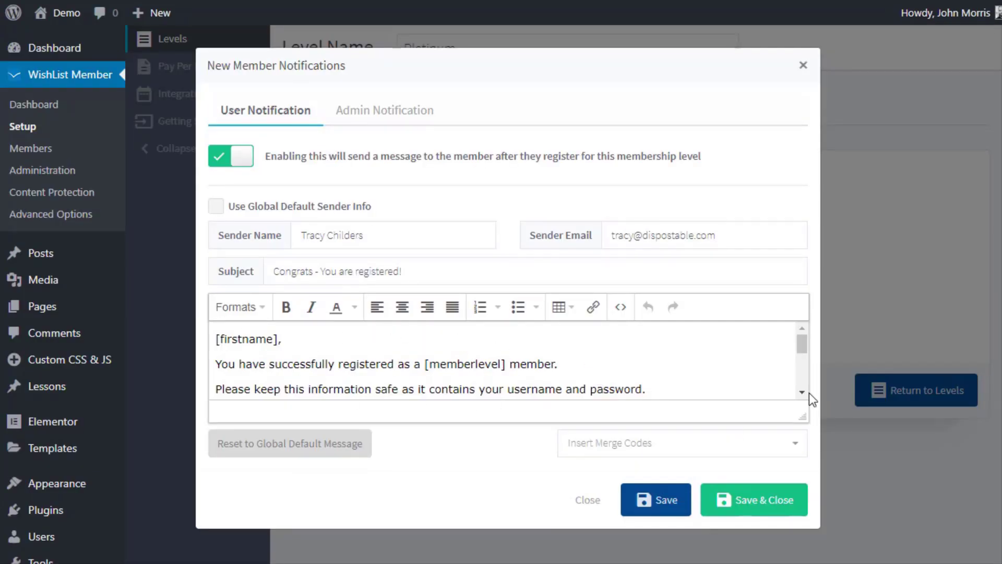
drag(797, 412, 797, 475)
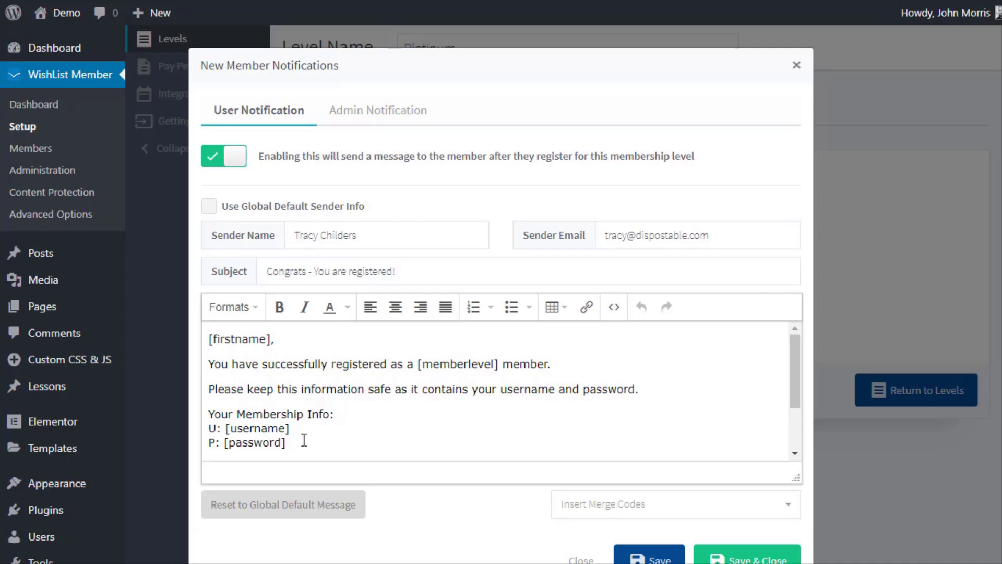
drag(302, 442, 204, 338)
click(443, 412)
drag(240, 363, 466, 437)
click(486, 437)
drag(312, 446, 241, 358)
click(382, 399)
drag(284, 441, 208, 338)
click(393, 391)
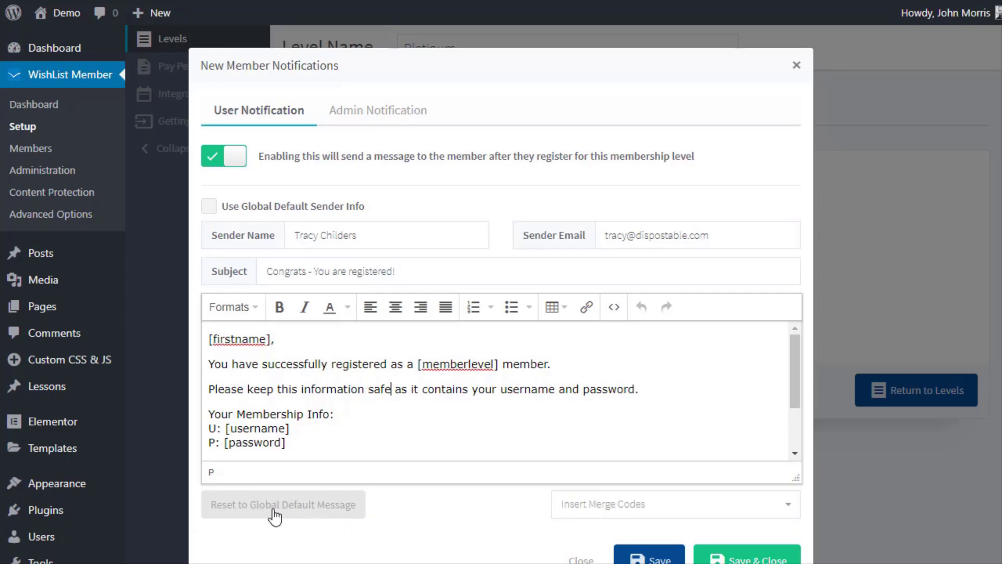
drag(332, 437, 320, 340)
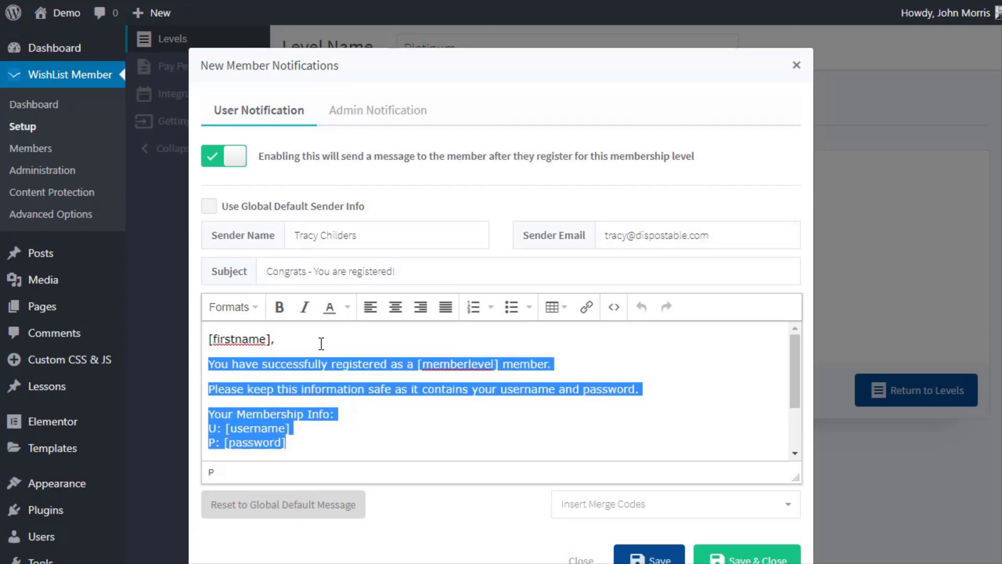
click(421, 504)
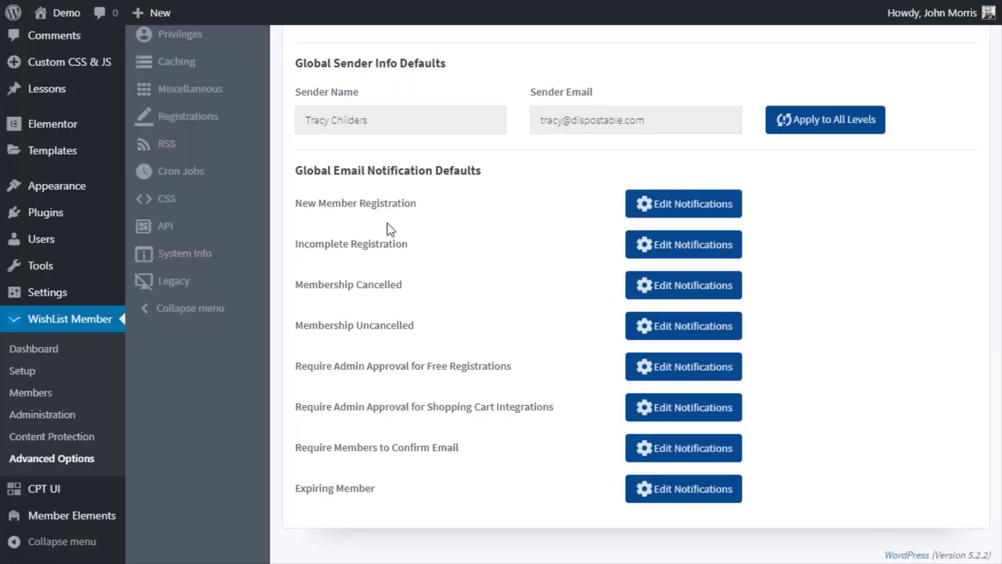
Step: Open the global default New Member Registration notification, enlarge its editor and examine the full user message
drag(311, 487, 505, 382)
click(462, 282)
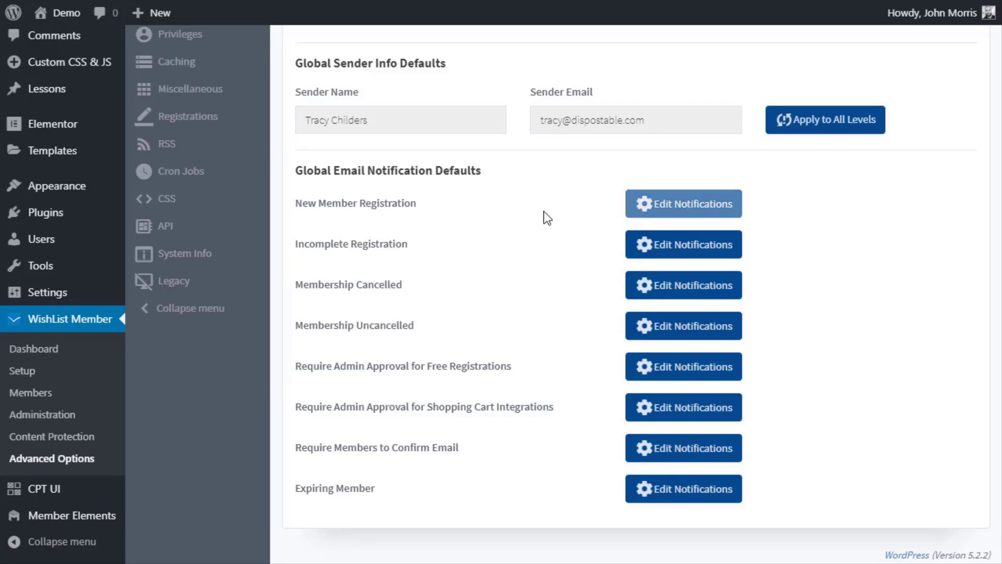
click(684, 209)
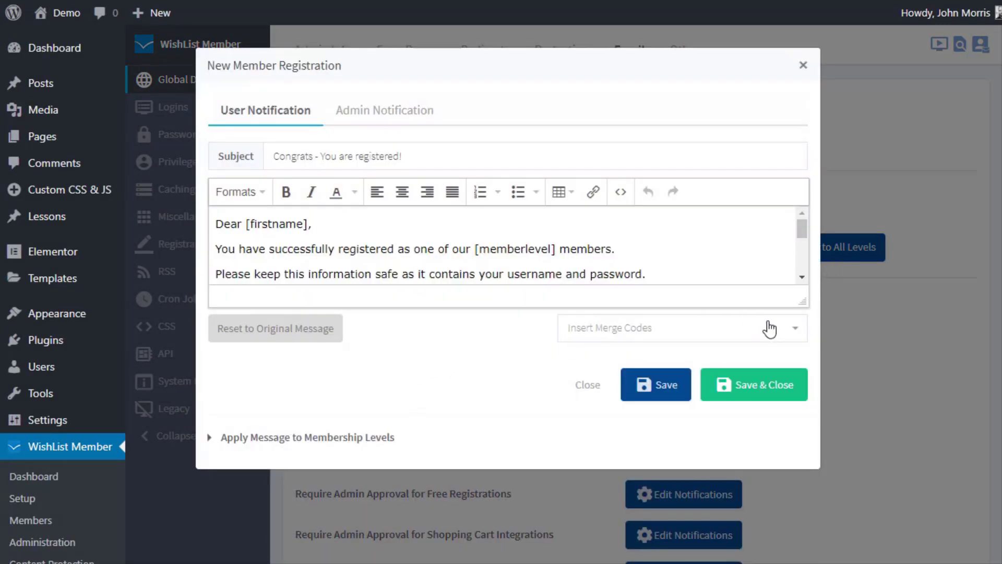
drag(799, 300, 800, 455)
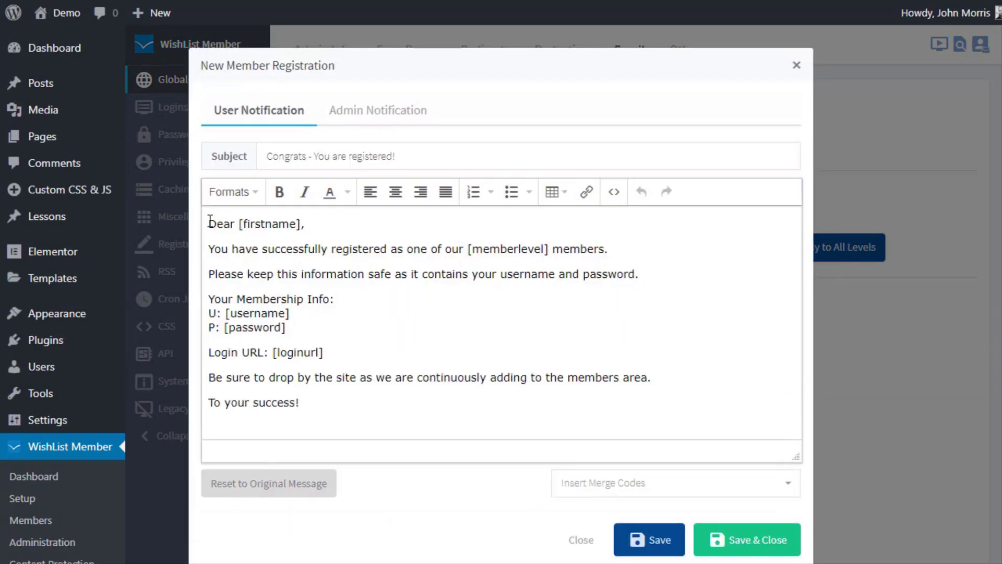
click(318, 400)
key(ctrl+a)
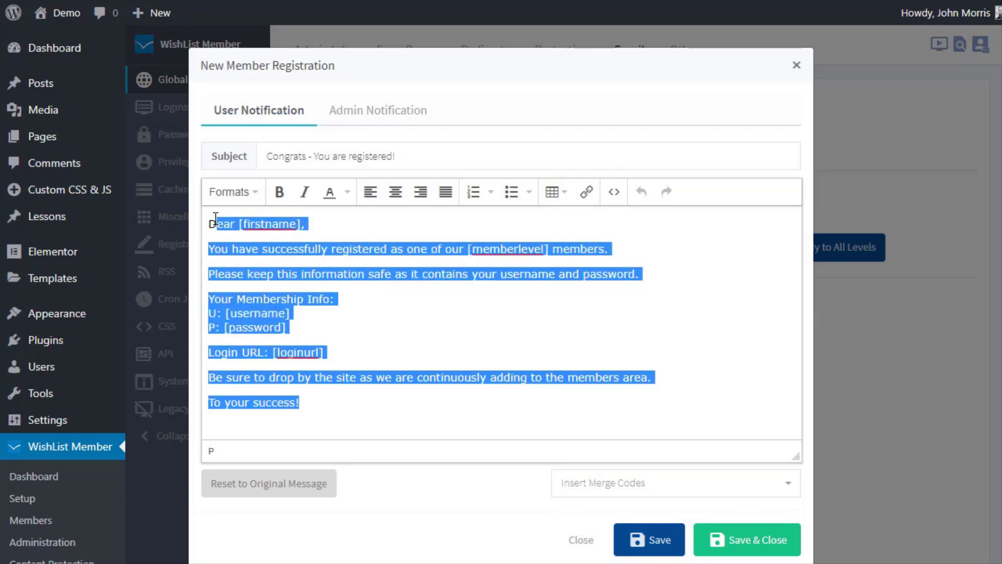
click(402, 340)
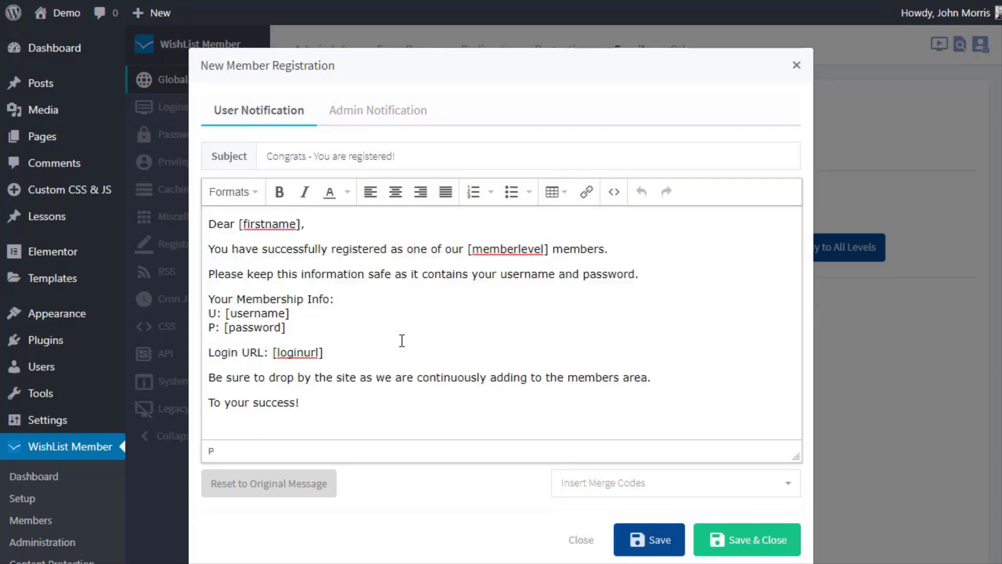
drag(319, 408, 211, 222)
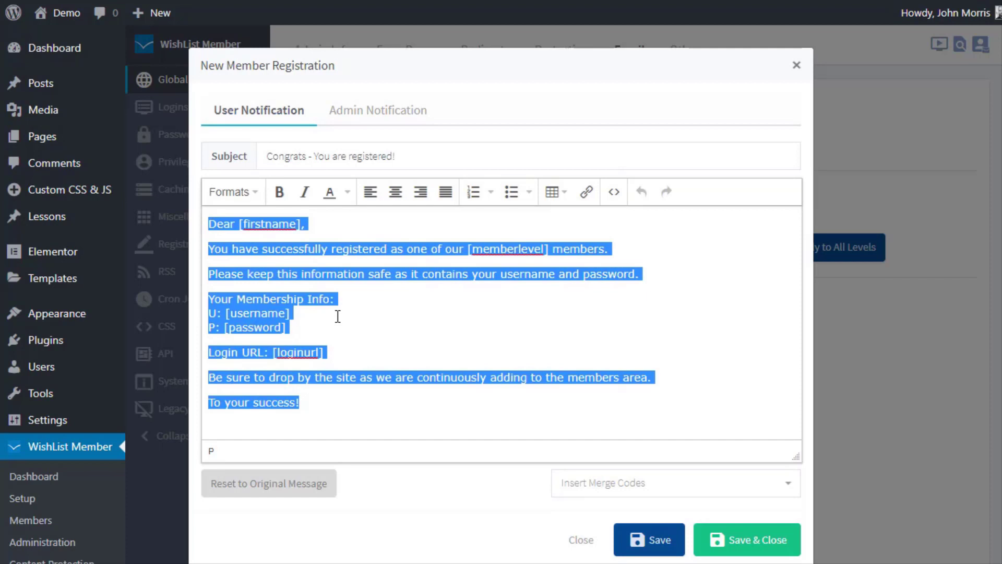
click(344, 398)
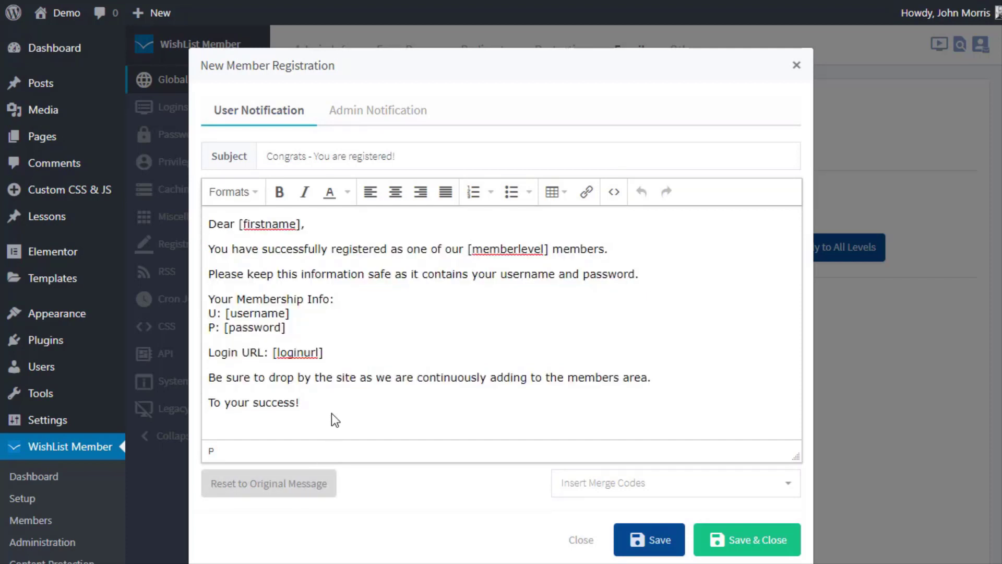
drag(317, 402, 208, 222)
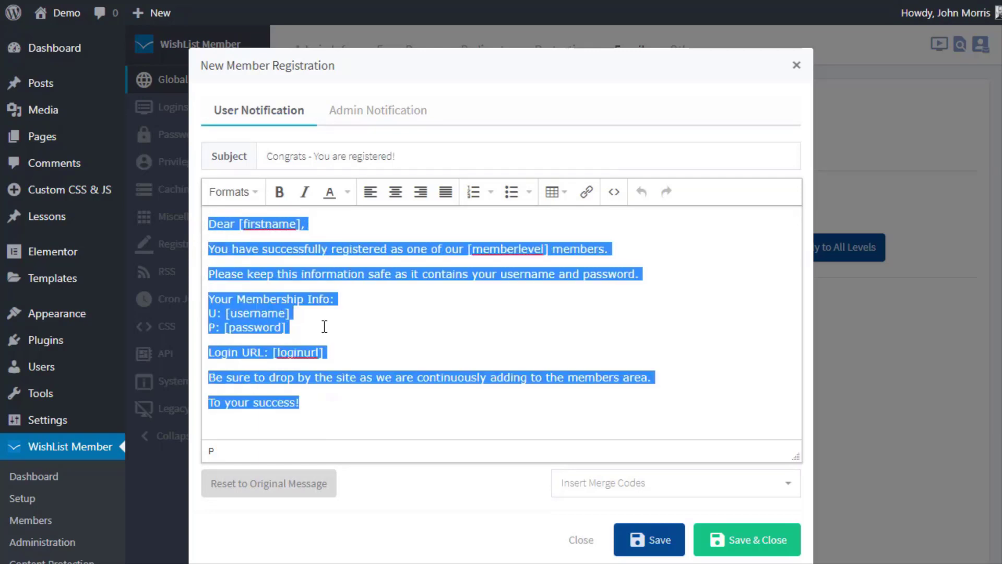
click(358, 403)
Step: Change the global new member message subject to "Congrats - You are registeredmmmmmm" and save it
click(447, 156)
key(BackSpace)
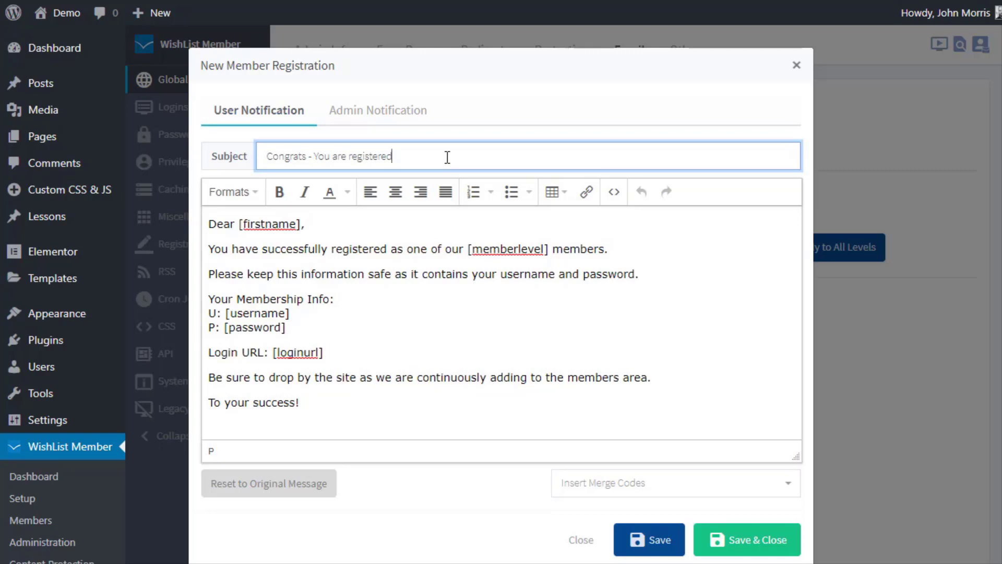
text(mmmmmm)
click(648, 543)
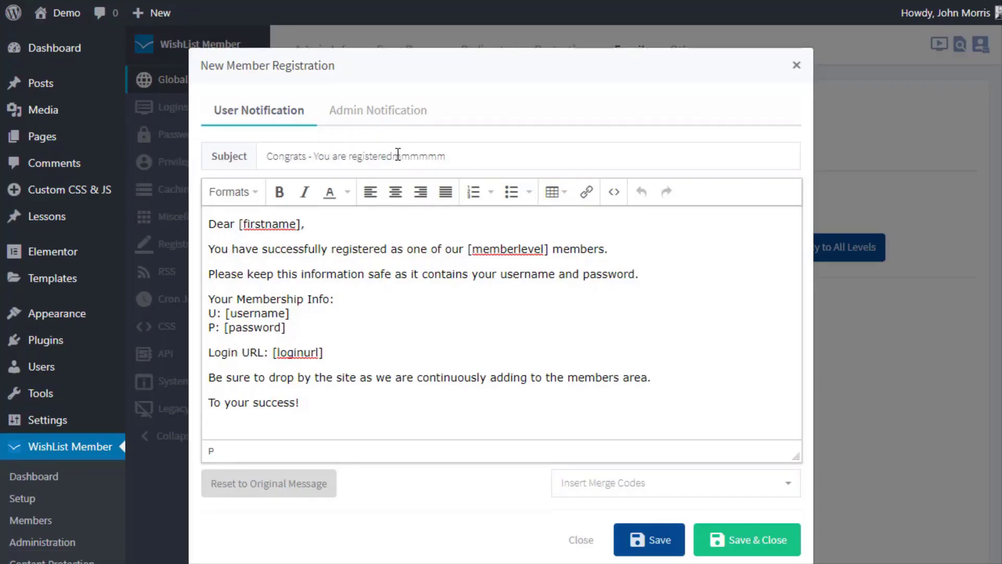
Step: Remove the trailing "mmmmmm" from the subject so it reads "Congrats - You are registered", and save the message
drag(398, 154, 449, 155)
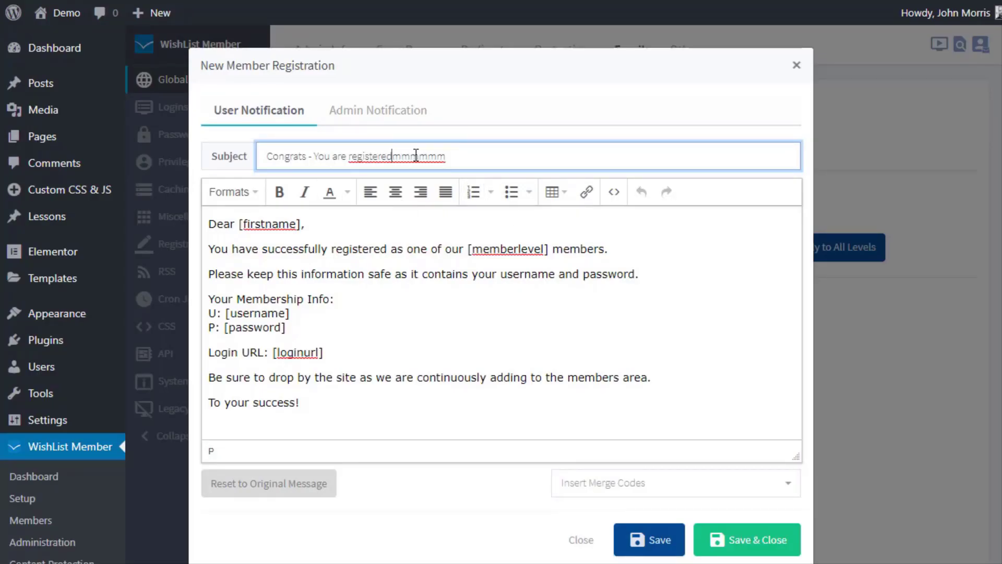
shift+click(466, 161)
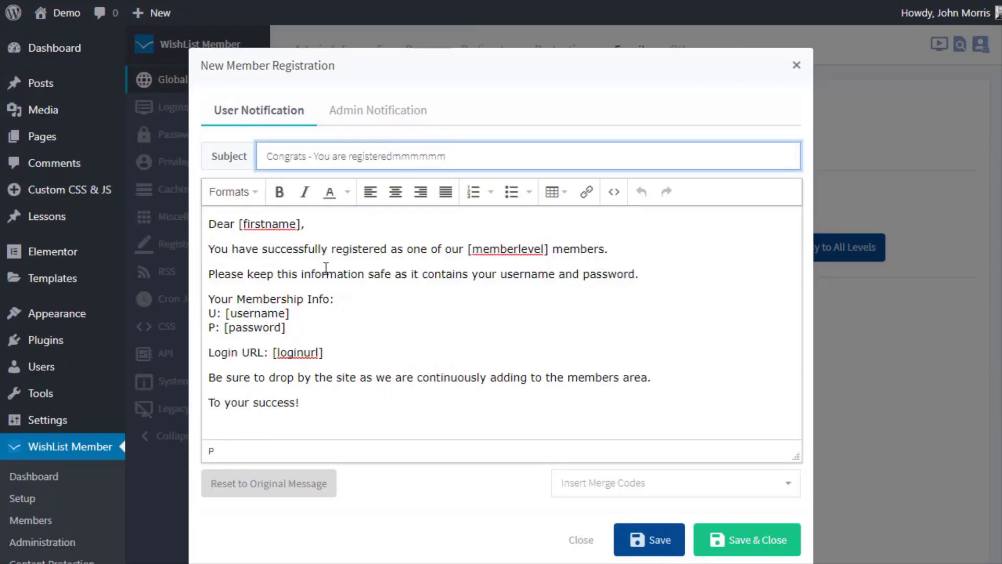
drag(392, 156, 497, 158)
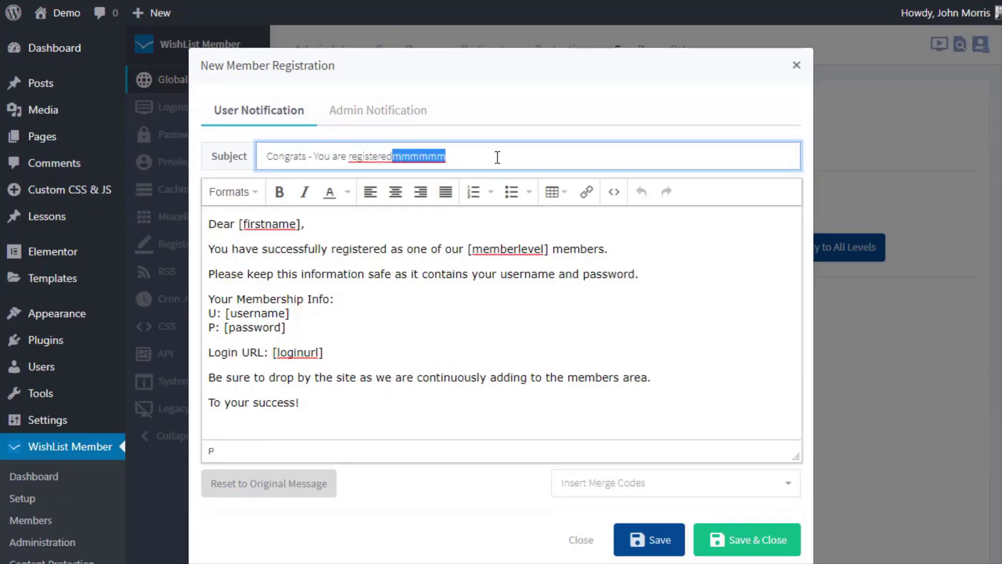
key(BackSpace)
click(657, 532)
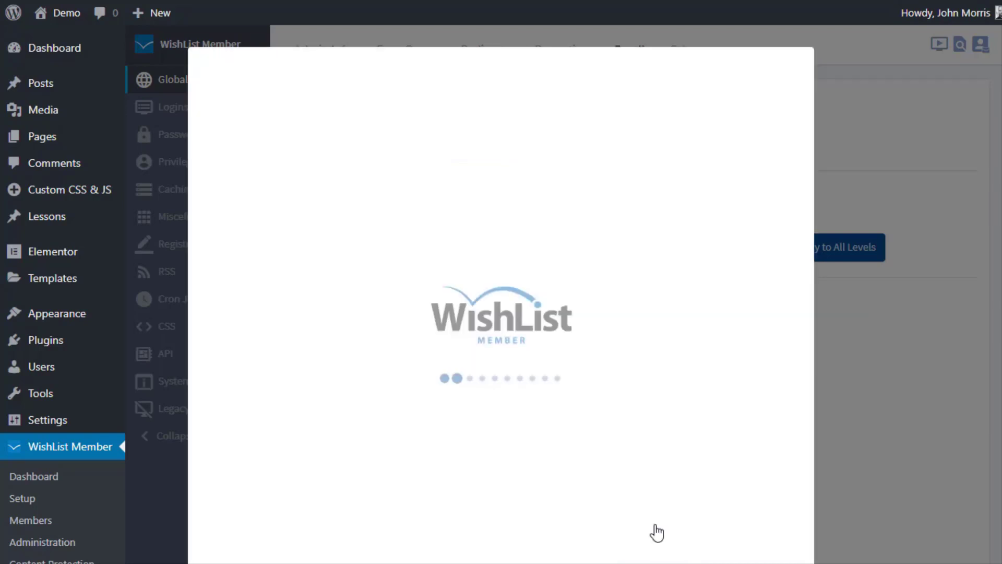
Step: Expand Apply Message to Membership Levels below the saved message and view its level selection options
scroll(436, 471, down, 2)
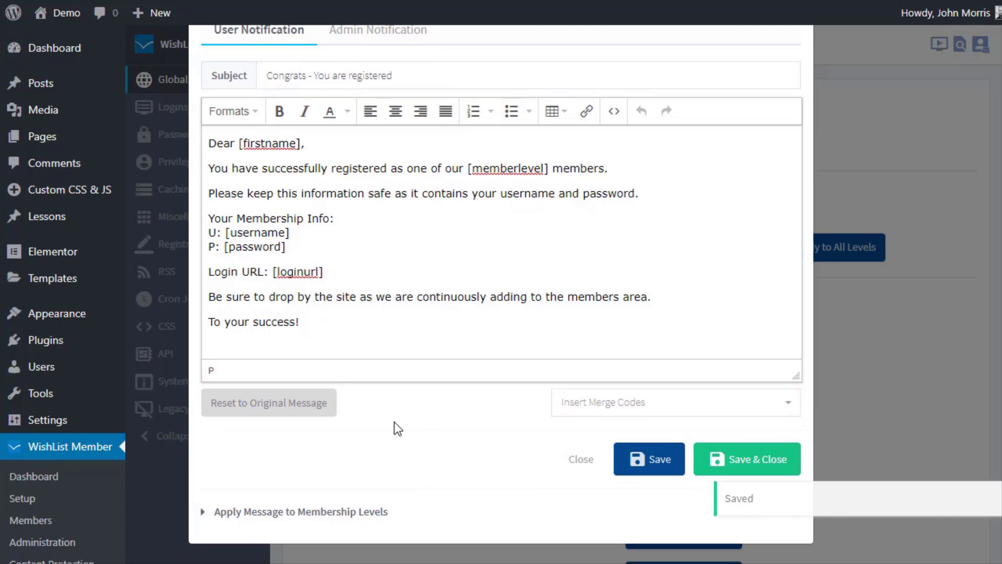
scroll(394, 424, up, 2)
scroll(282, 405, down, 2)
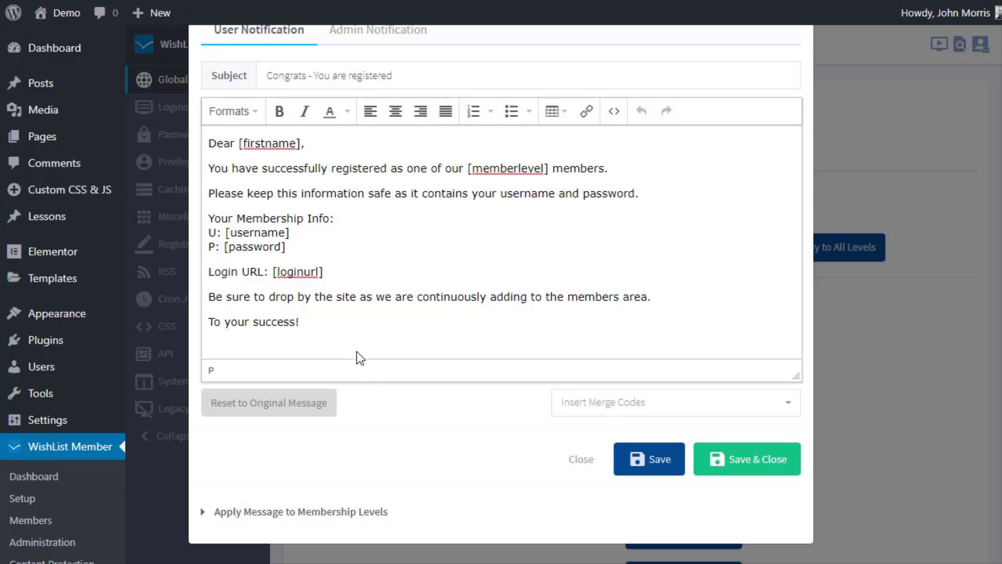
click(297, 513)
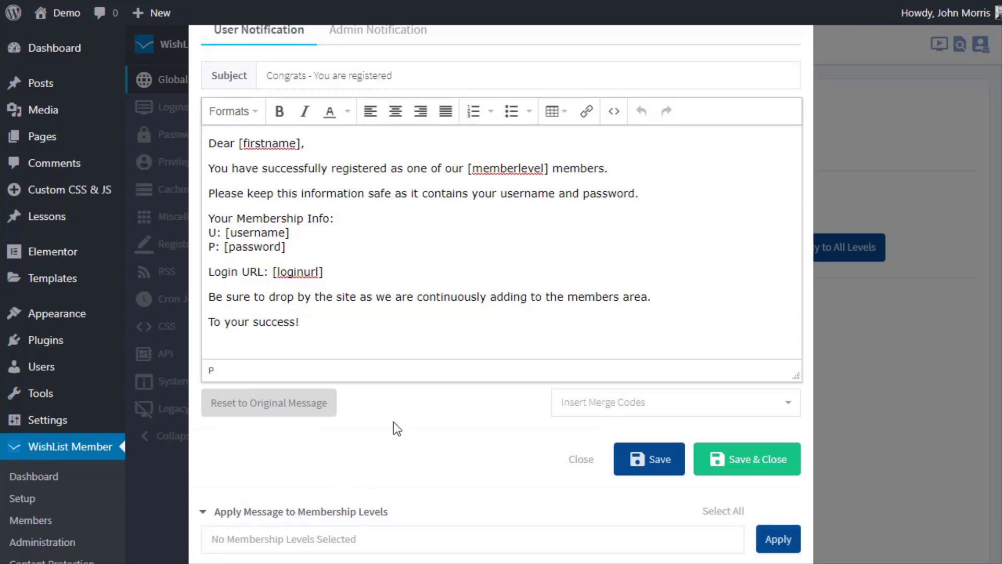
scroll(394, 422, down, 1)
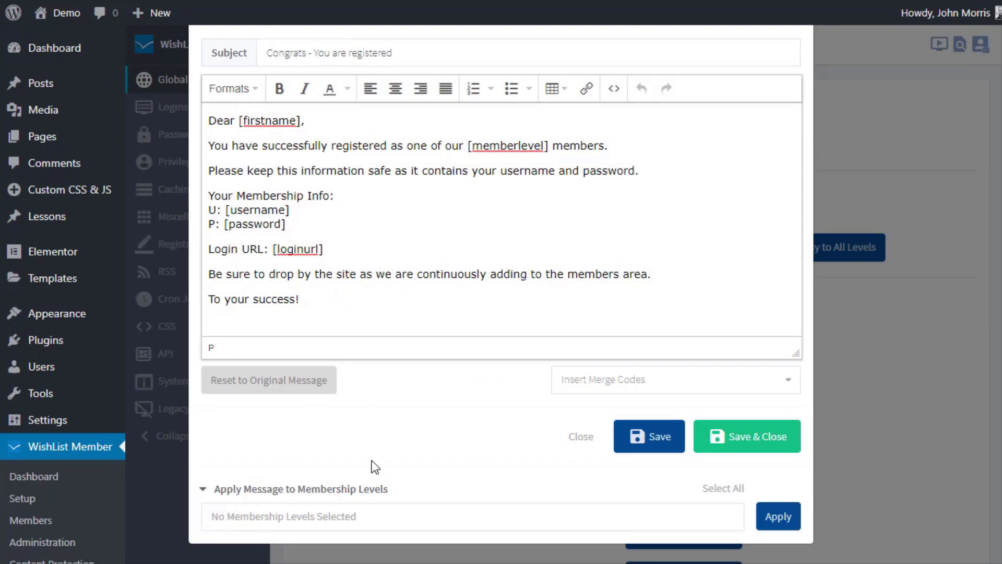
Step: Add the Platinum and Gold levels to the list of membership levels that will receive the New Member Registration message
scroll(412, 420, up, 2)
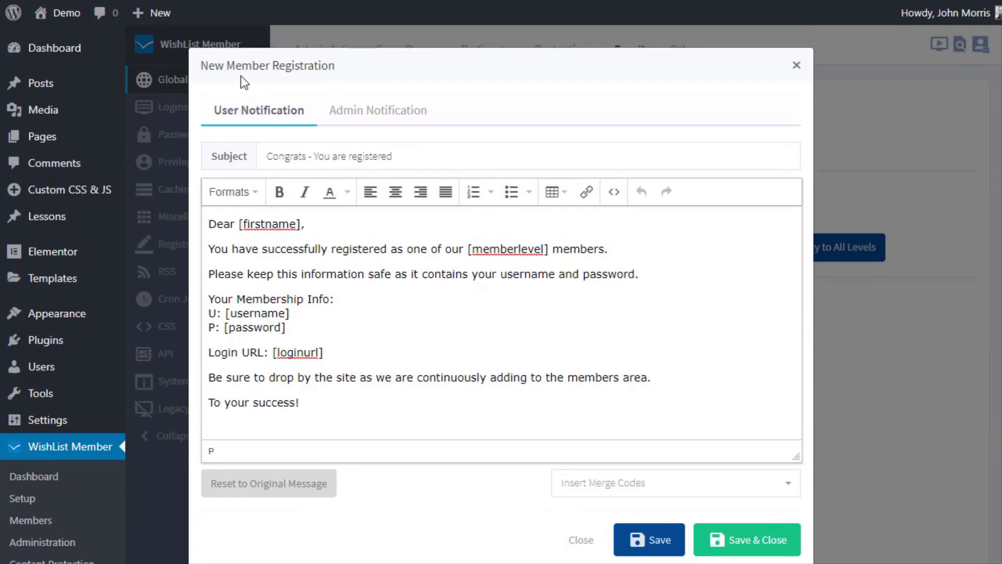
scroll(365, 339, down, 2)
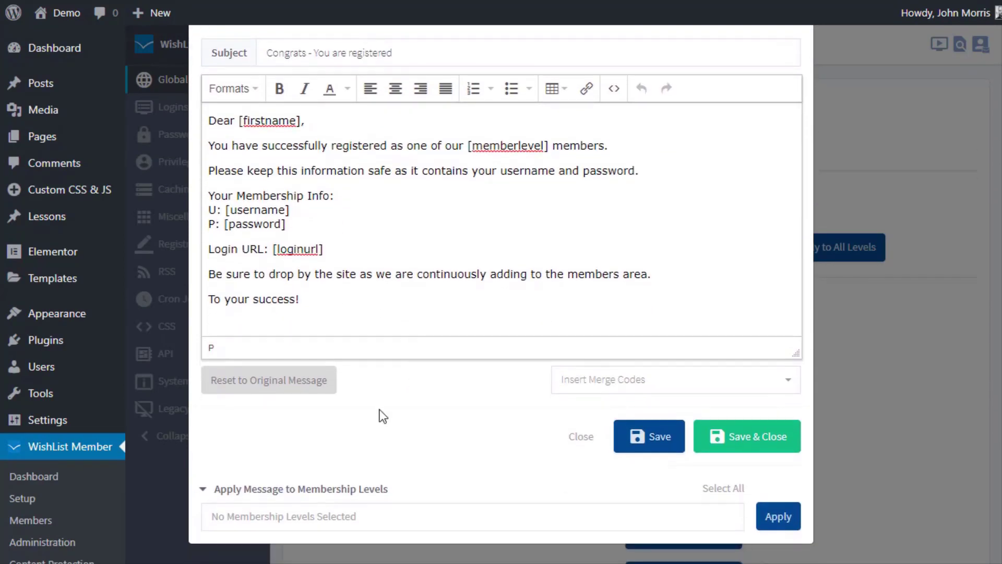
scroll(380, 413, up, 1)
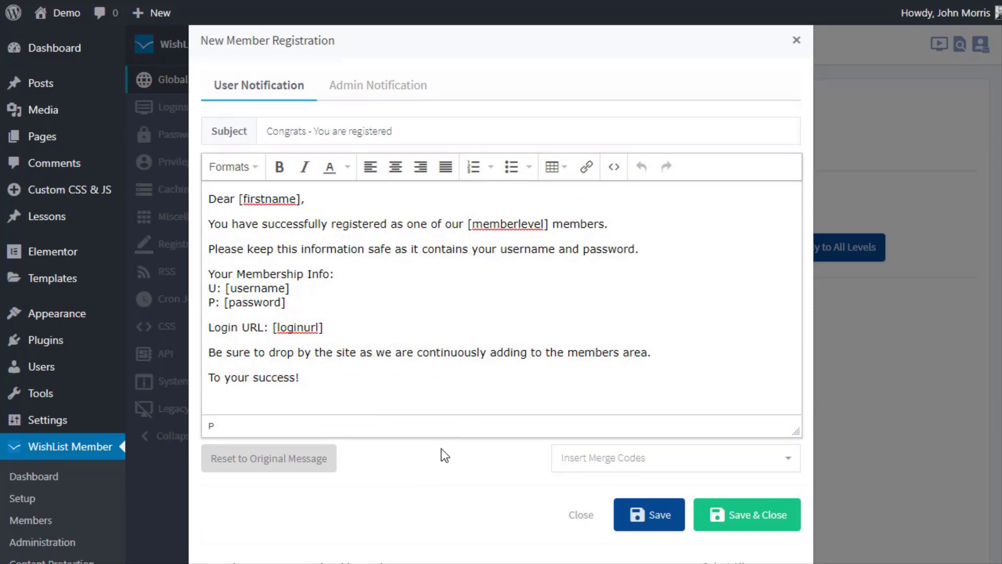
scroll(441, 450, down, 1)
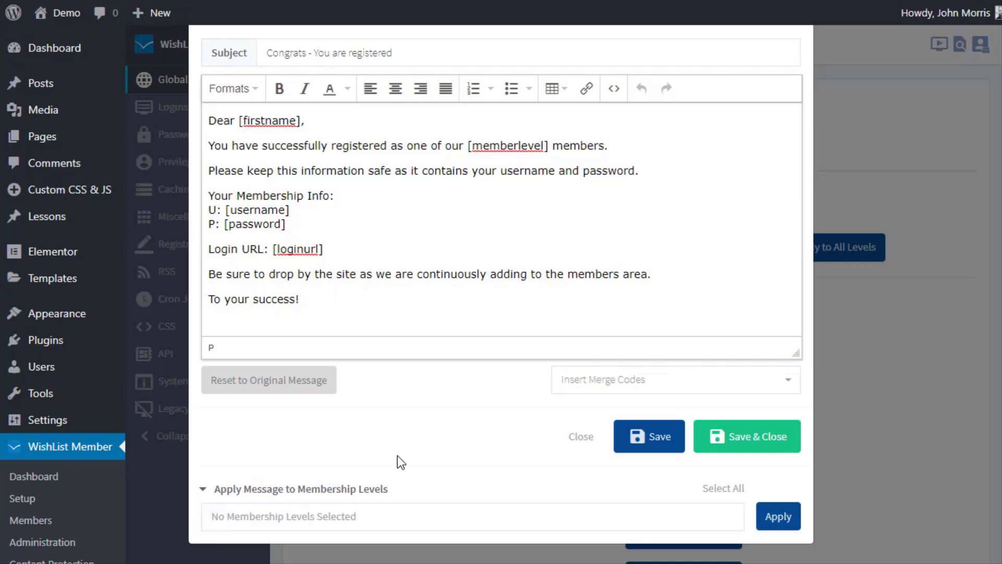
click(321, 517)
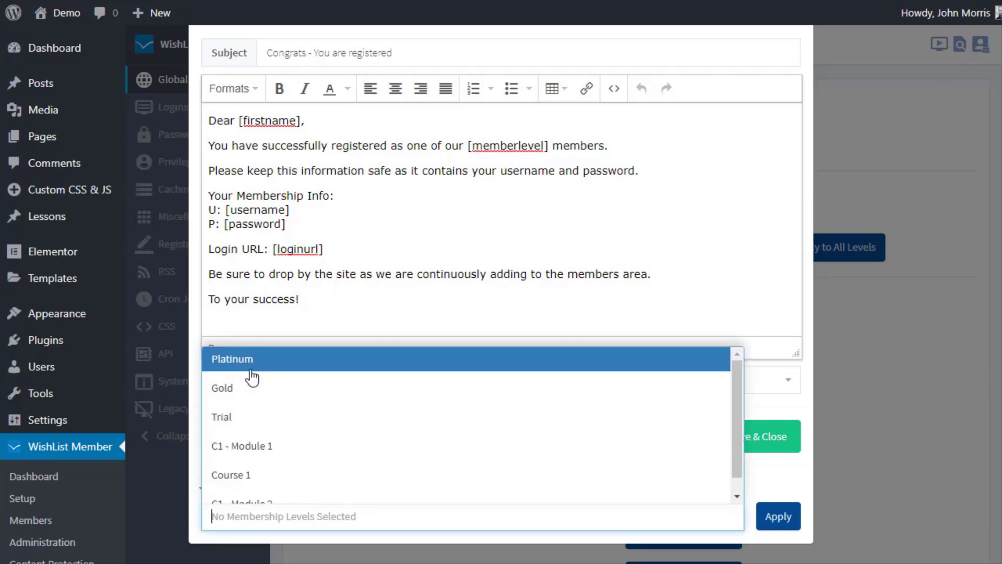
click(279, 363)
click(331, 520)
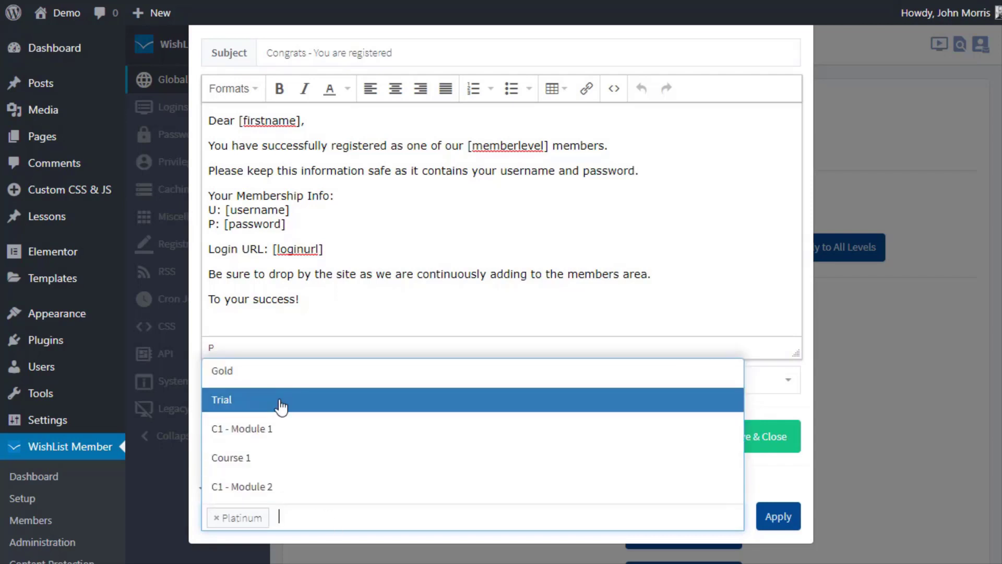
click(273, 372)
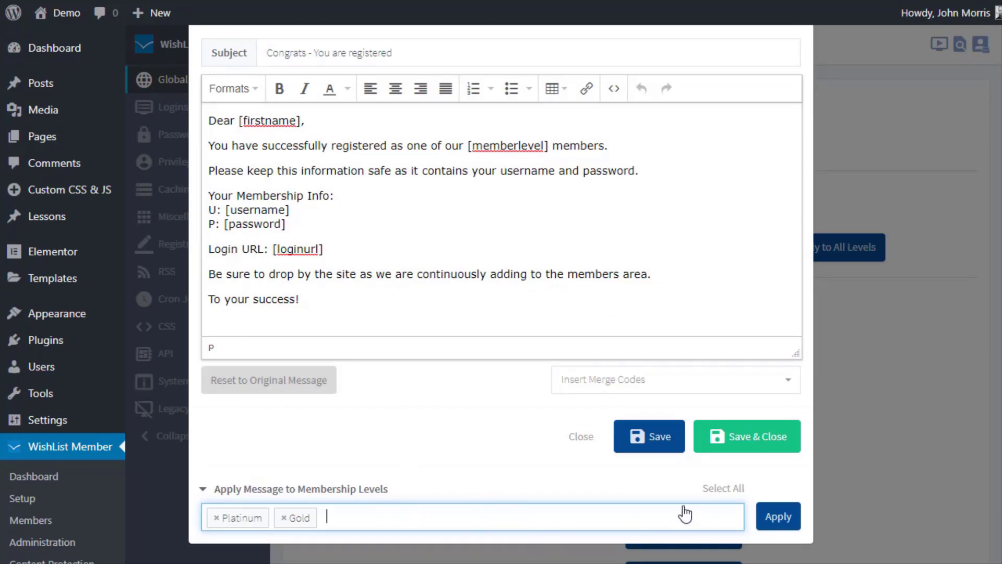
Step: Extend the selection to all membership levels, apply the New Member Registration message to them and confirm
click(709, 496)
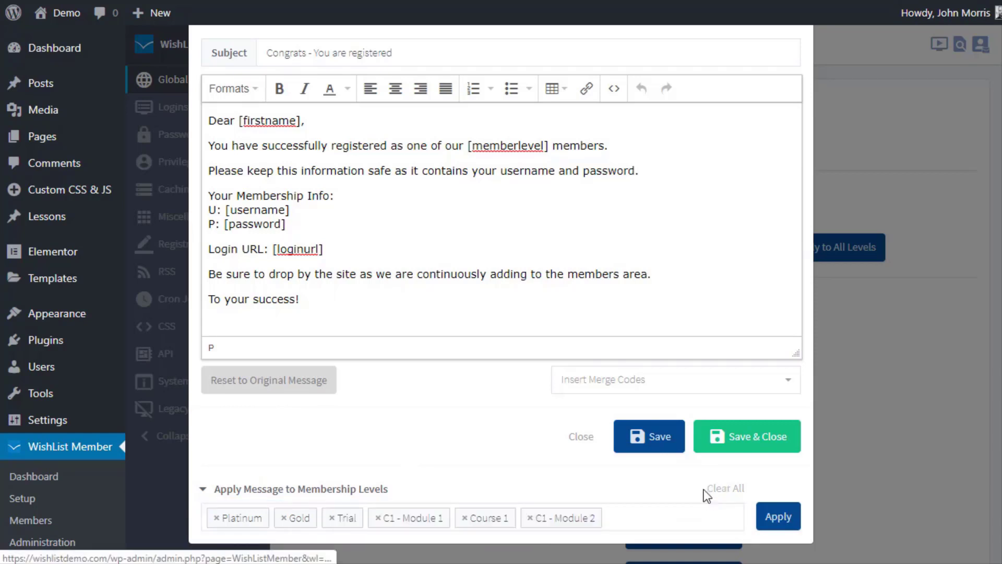
click(778, 516)
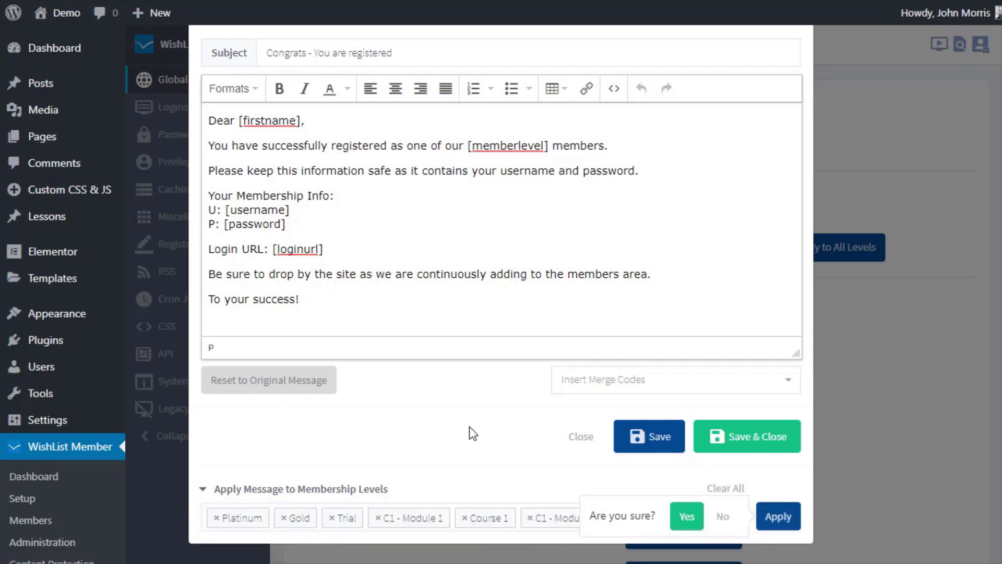
click(683, 519)
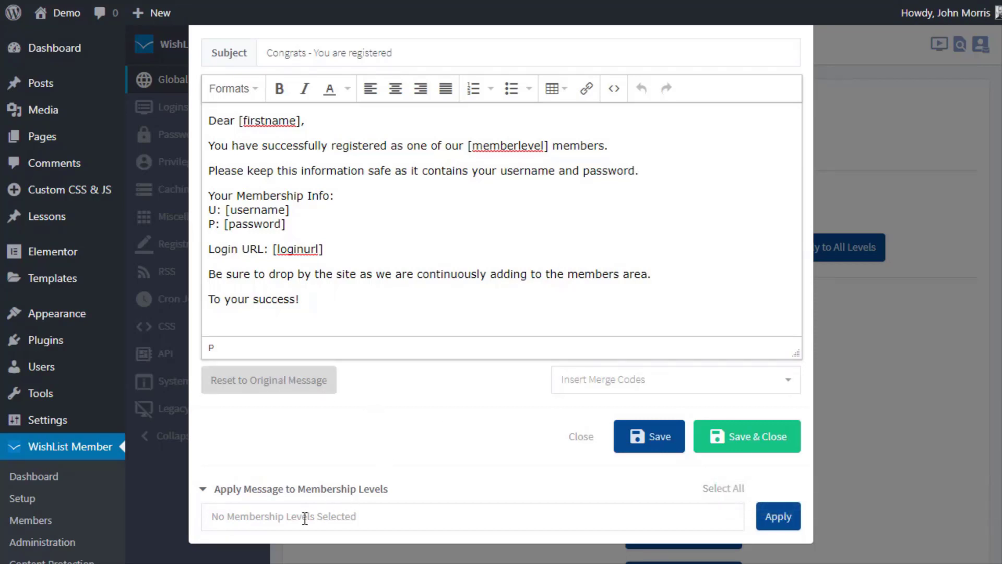
Step: Select all membership levels, clear the selection, and choose only Gold, C1 - Module 1 and Course 1 for the message
click(731, 488)
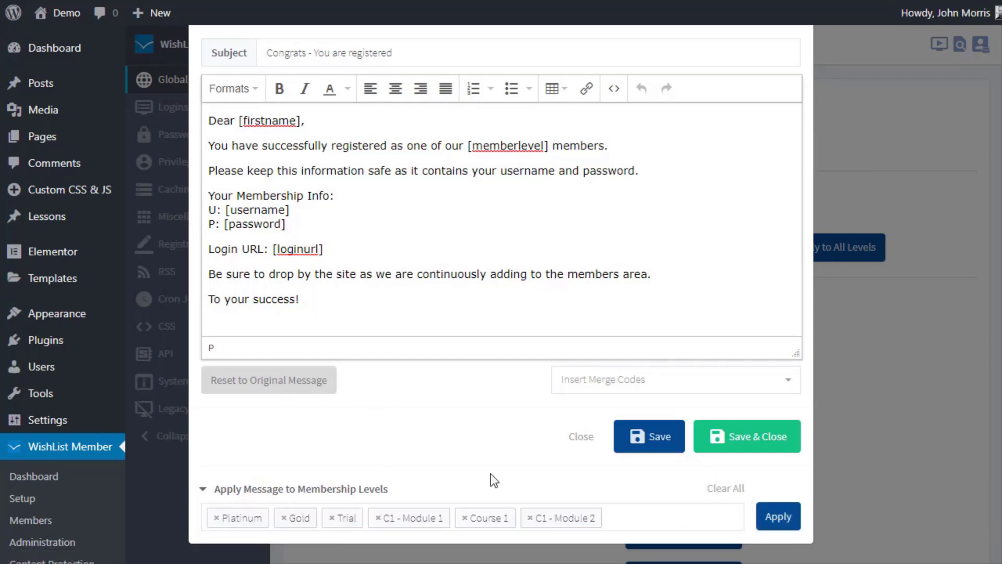
click(729, 490)
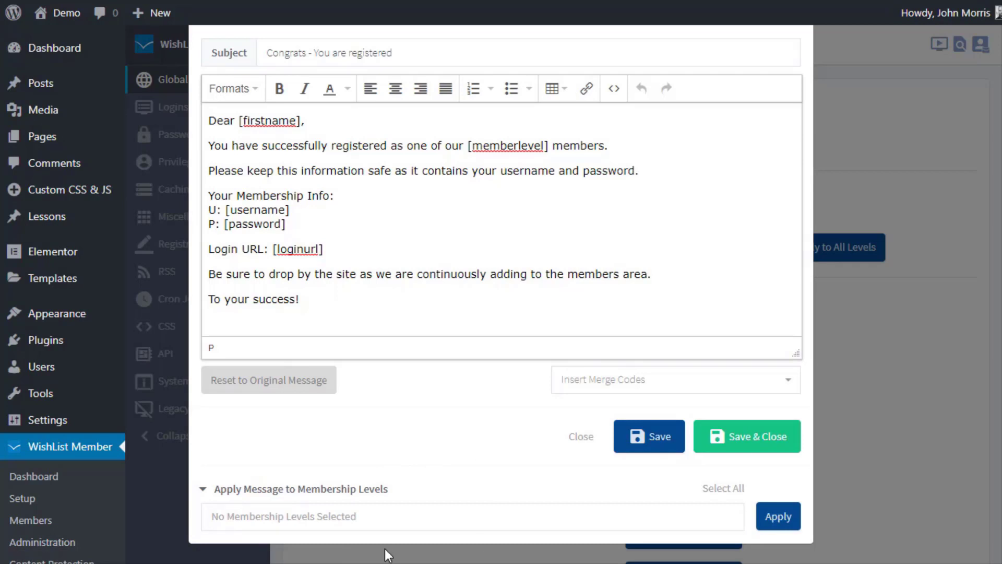
click(365, 518)
click(252, 405)
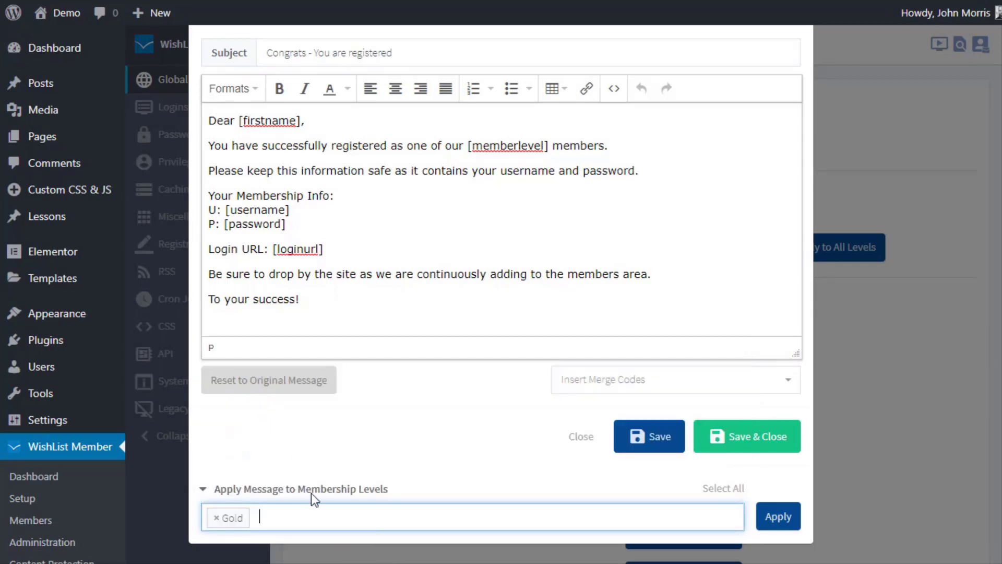
click(320, 521)
click(245, 424)
click(381, 529)
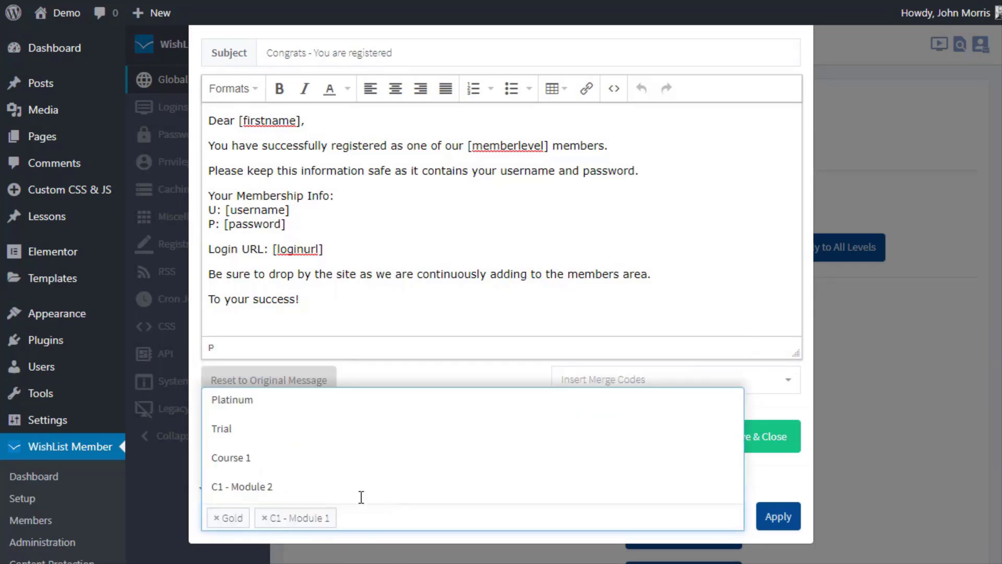
click(300, 463)
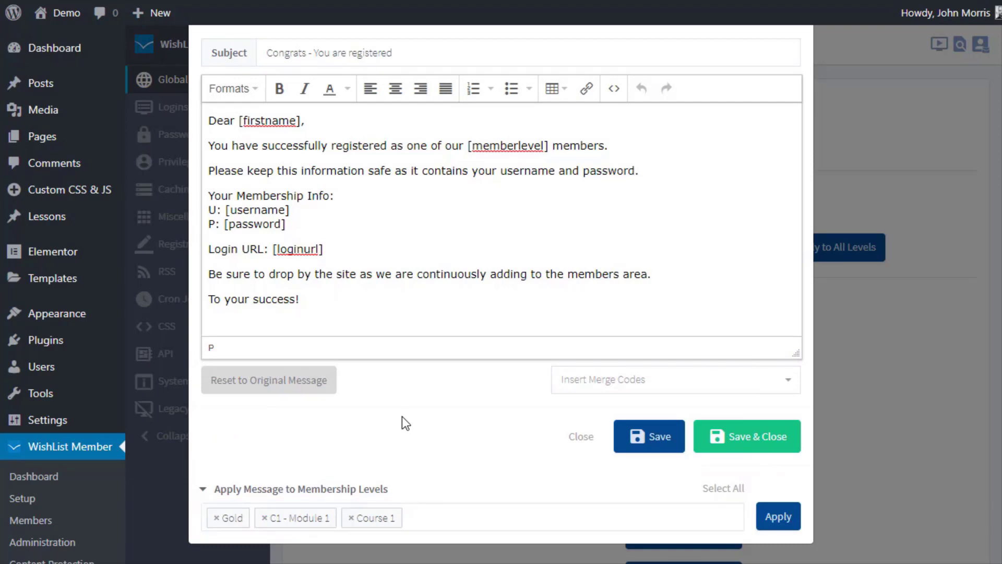
click(922, 473)
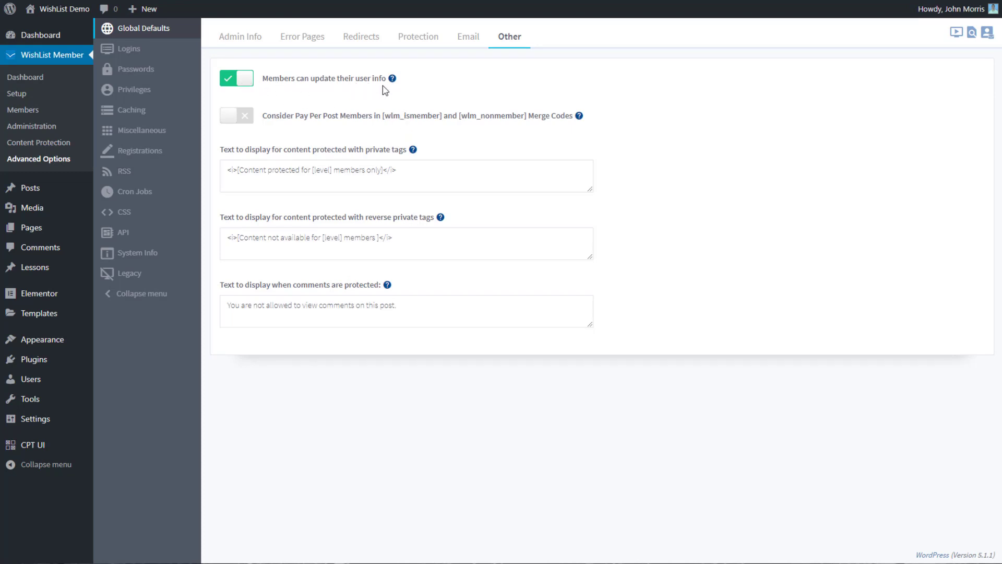
Step: Examine the Other defaults: the member info update option and the display texts for private tags, reverse private tags and protected comments
mouse_move(391, 80)
drag(238, 170, 381, 169)
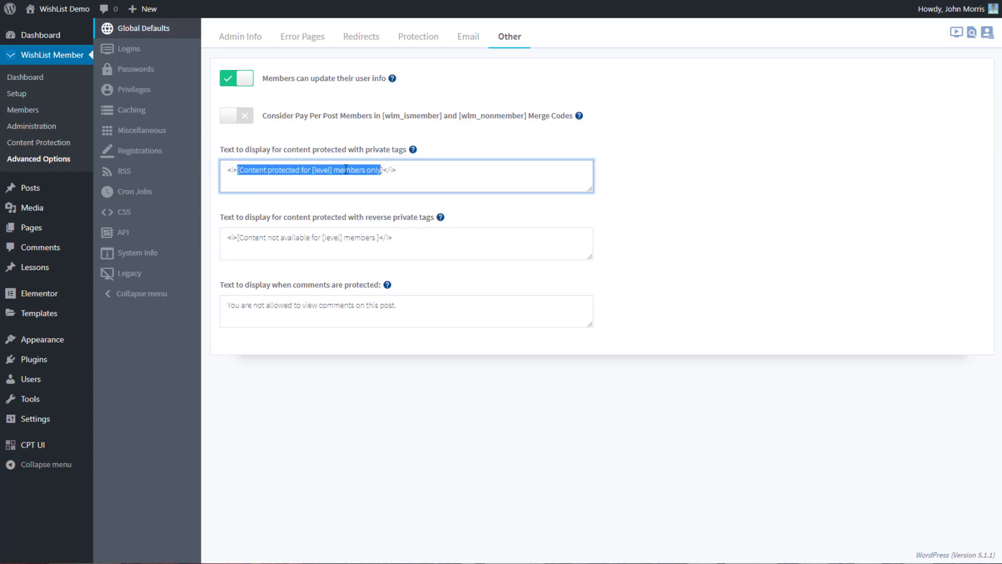
click(255, 170)
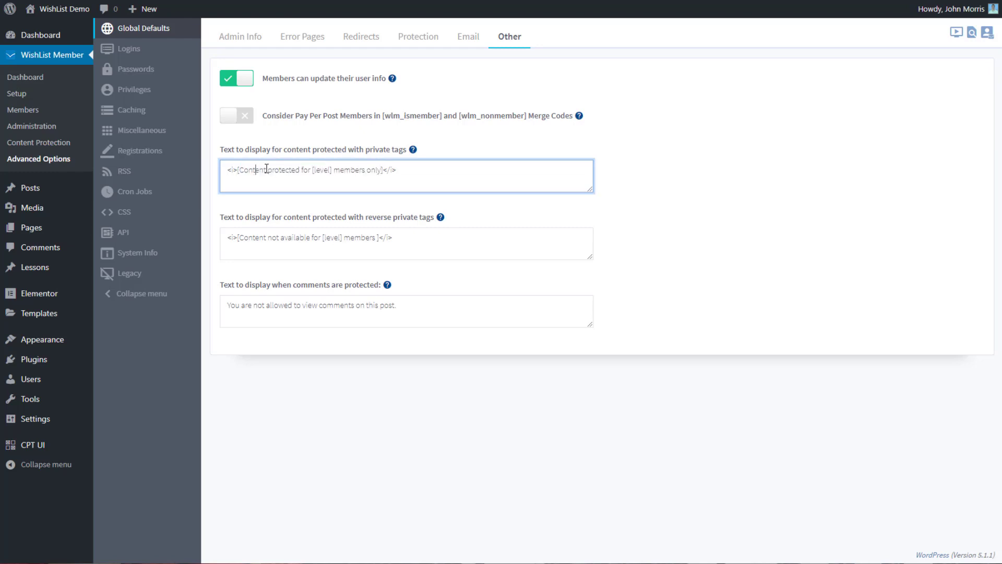
double_click(312, 171)
click(340, 179)
drag(398, 238, 217, 239)
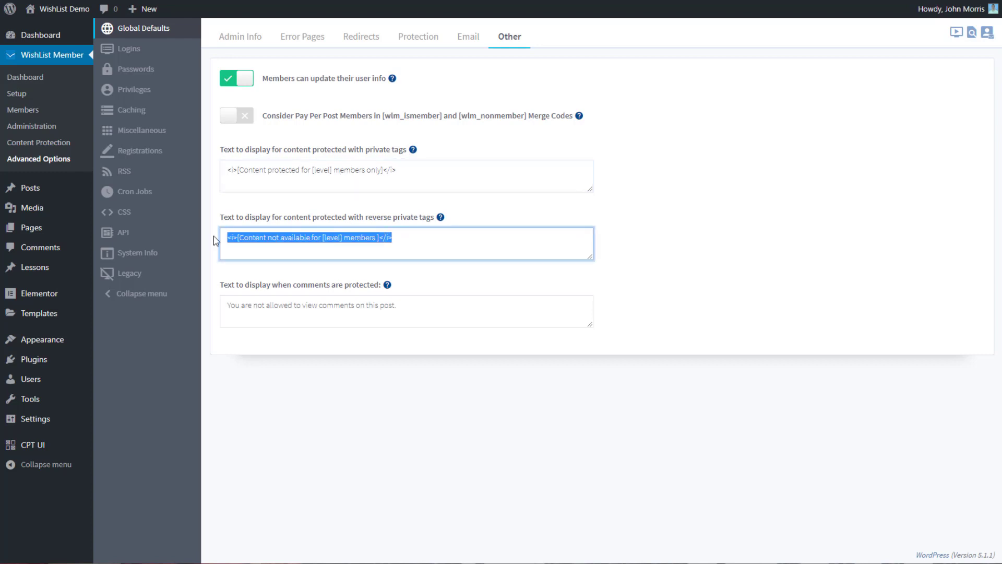
click(414, 236)
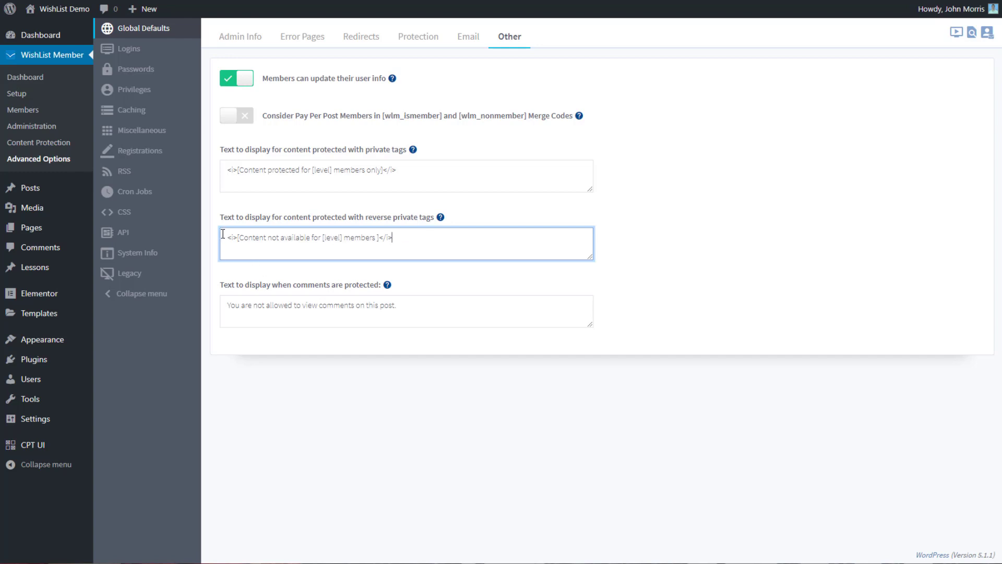
drag(225, 238, 452, 235)
click(452, 235)
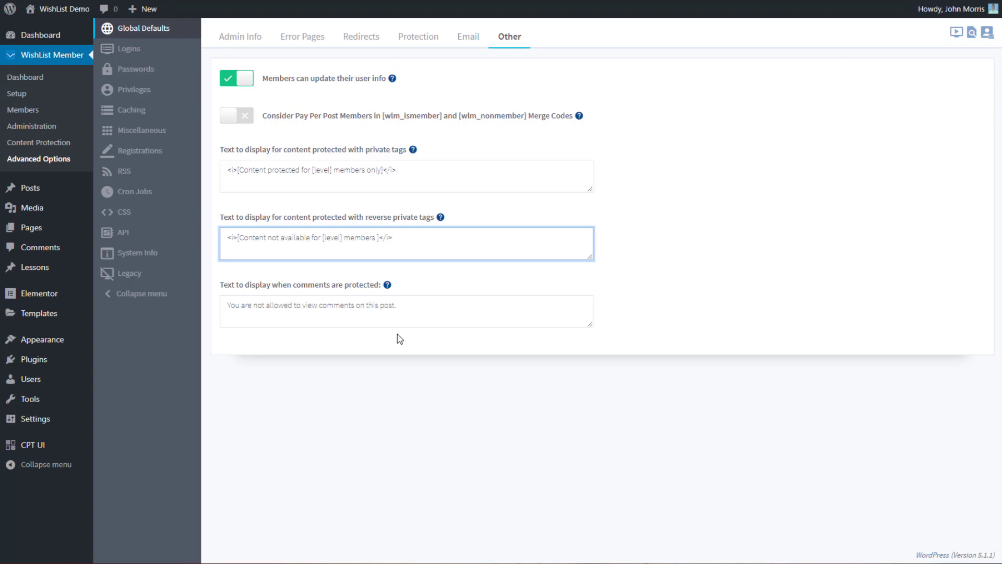
click(417, 309)
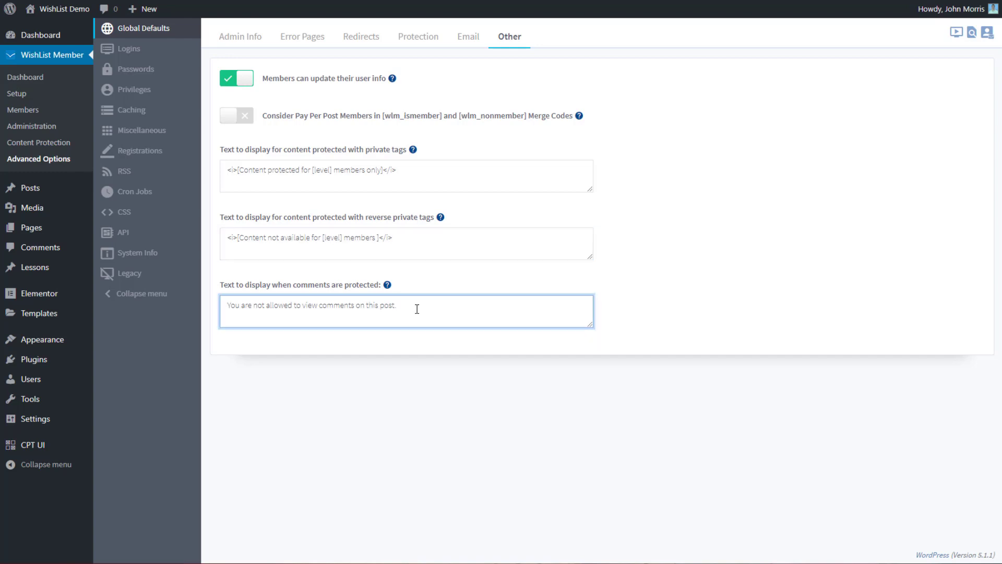
drag(417, 309, 213, 316)
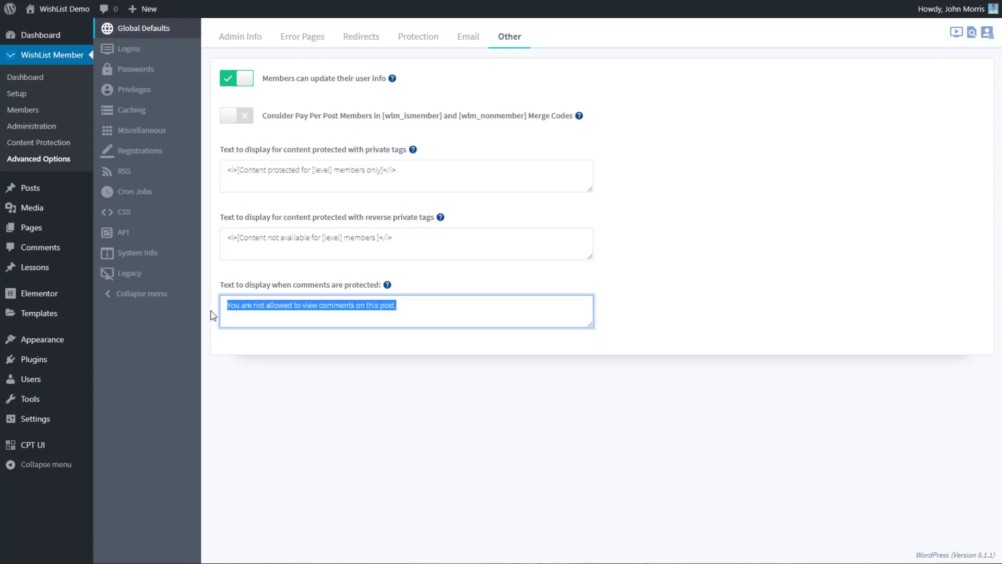
click(254, 312)
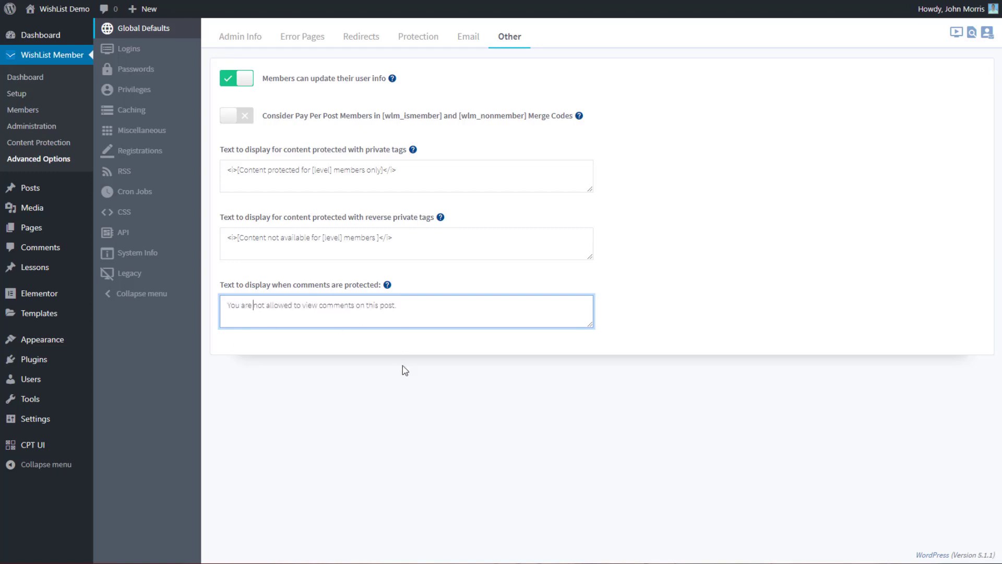